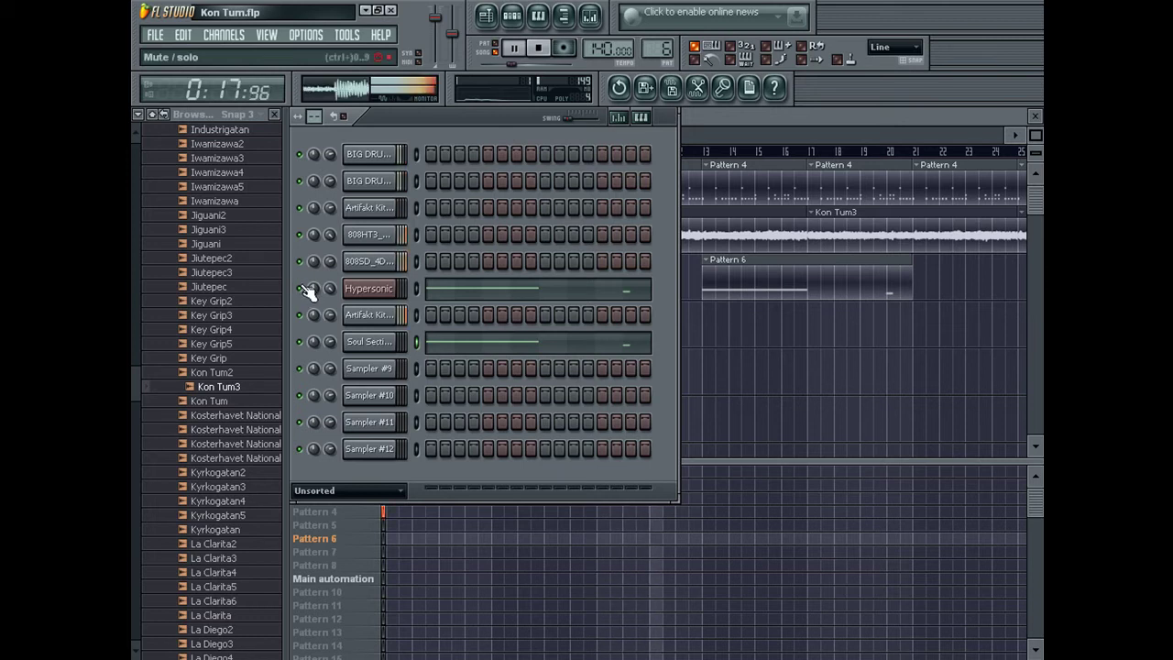
# Solo the Hypersonic channel and stop the song playback
pyautogui.rightClick(310, 293)
pyautogui.press('Escape')
pyautogui.press('space')
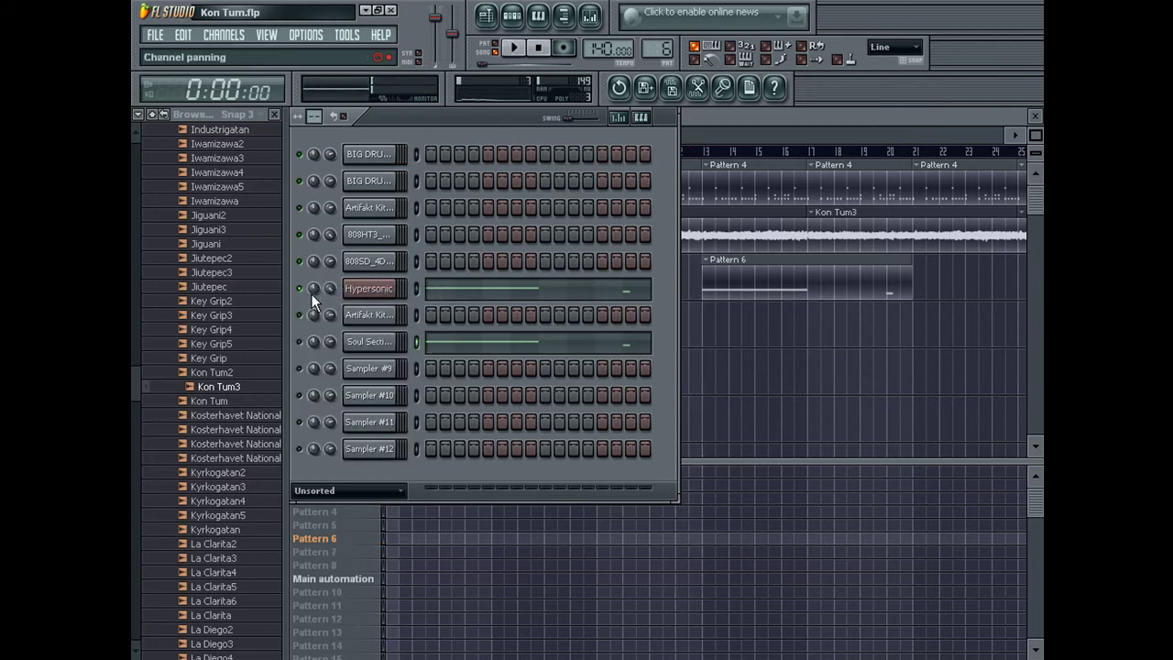
# Export the soloed Hypersonic part as a wave file named Kon Tum4 in the Film Making folder
pyautogui.hotkey('ctrl', 'r')
pyautogui.press('End')
pyautogui.write('4')
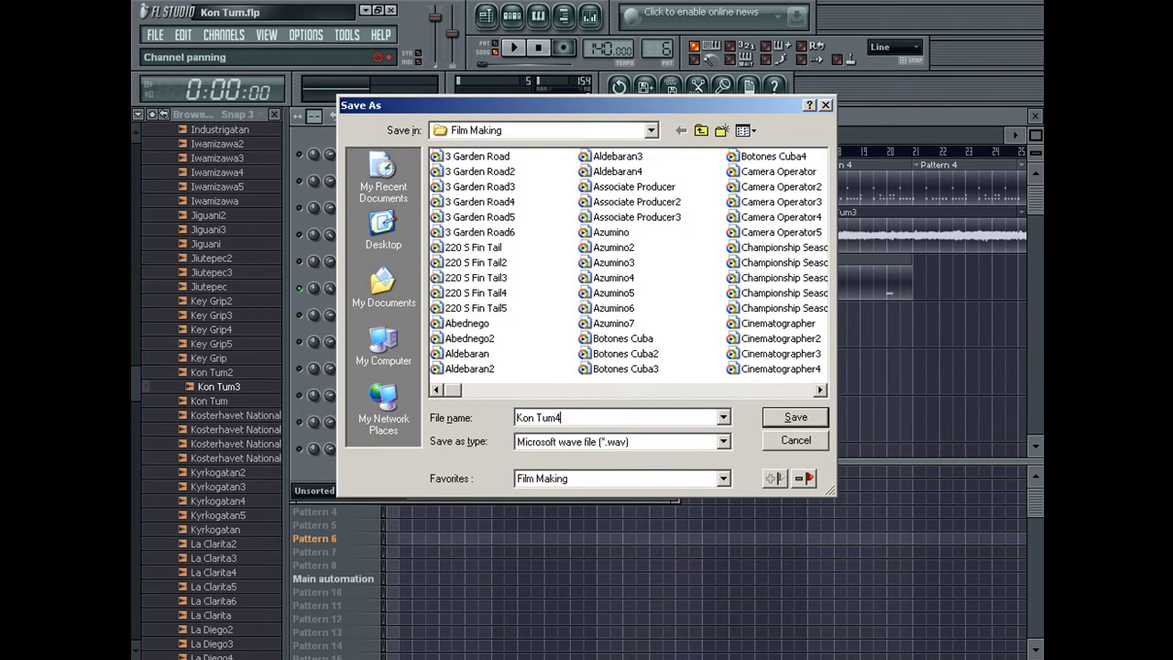
pyautogui.press('Return')
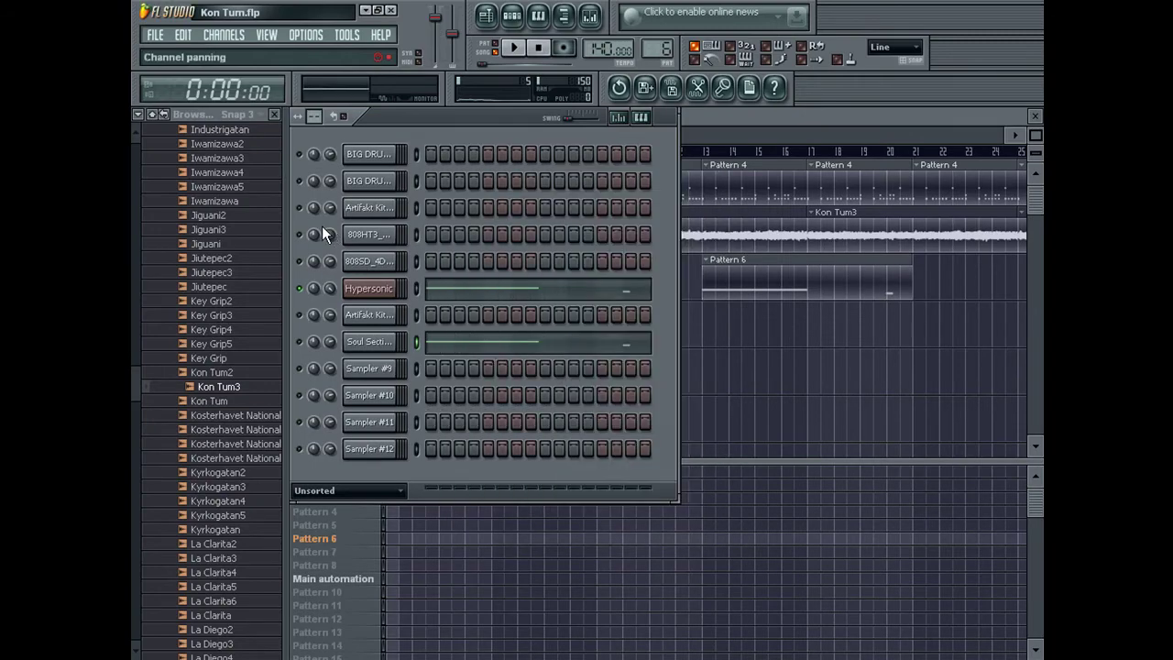
# Add the exported Kon Tum4 file to the project as an audio clip channel and switch playback to pattern mode
pyautogui.moveTo(220, 400); pyautogui.dragTo(409, 317)
pyautogui.press('F5')
pyautogui.click(484, 55)
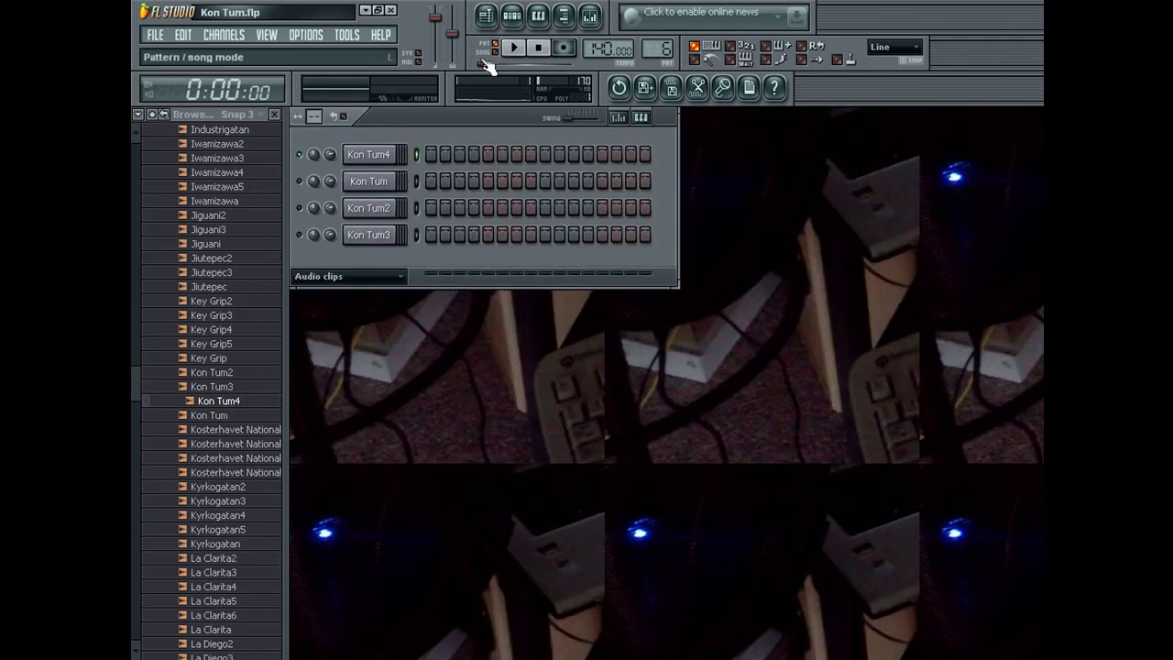
# Show all channel groups and solo the Hypersonic channel again
pyautogui.click(312, 278)
pyautogui.click(315, 302)
pyautogui.rightClick(302, 288)
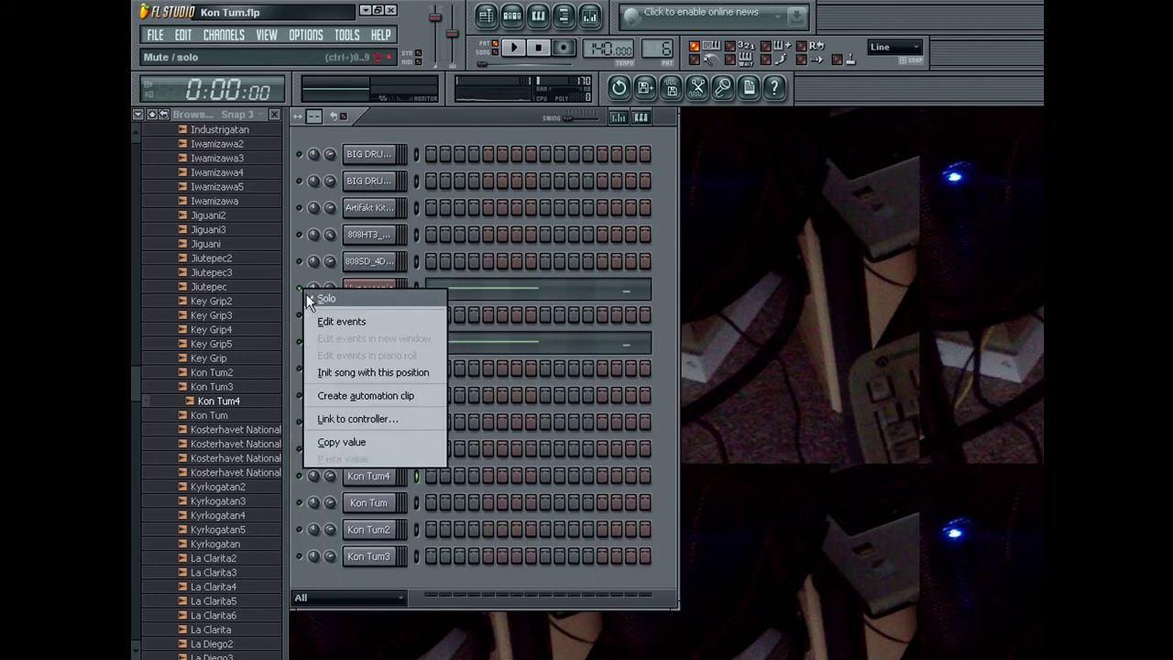
pyautogui.click(308, 297)
# Export Pattern 6 with only Hypersonic sounding as the wave file Kon Tum4, replacing the existing file
pyautogui.hotkey('ctrl', 'r')
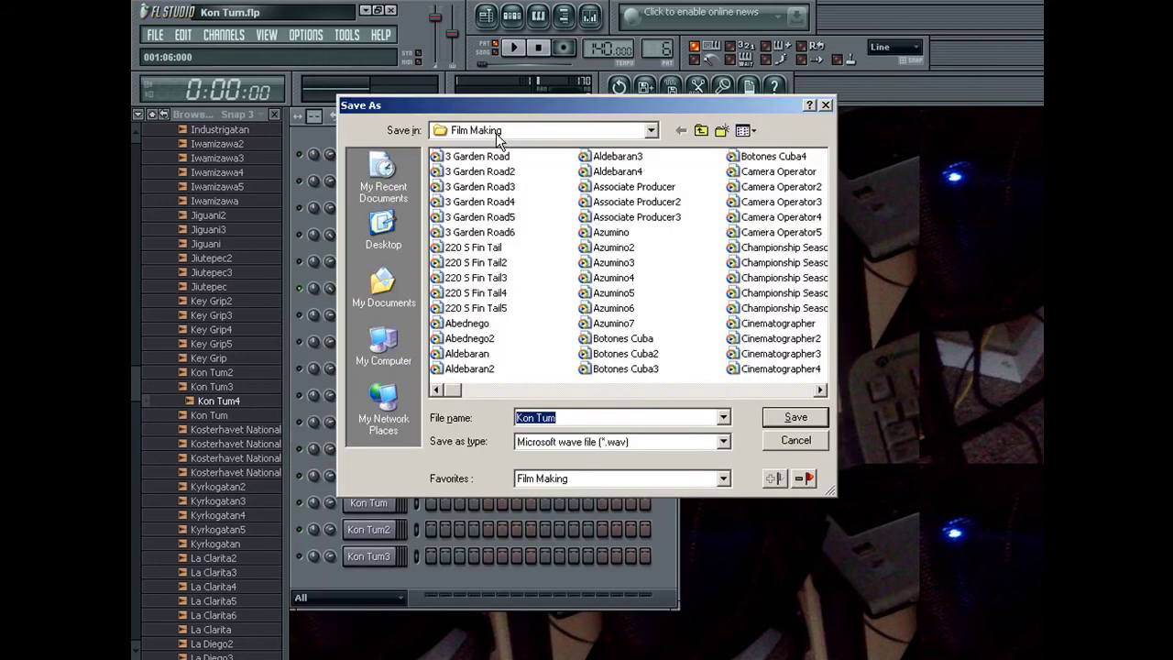
pyautogui.press('End')
pyautogui.write('4')
pyautogui.press('Return')
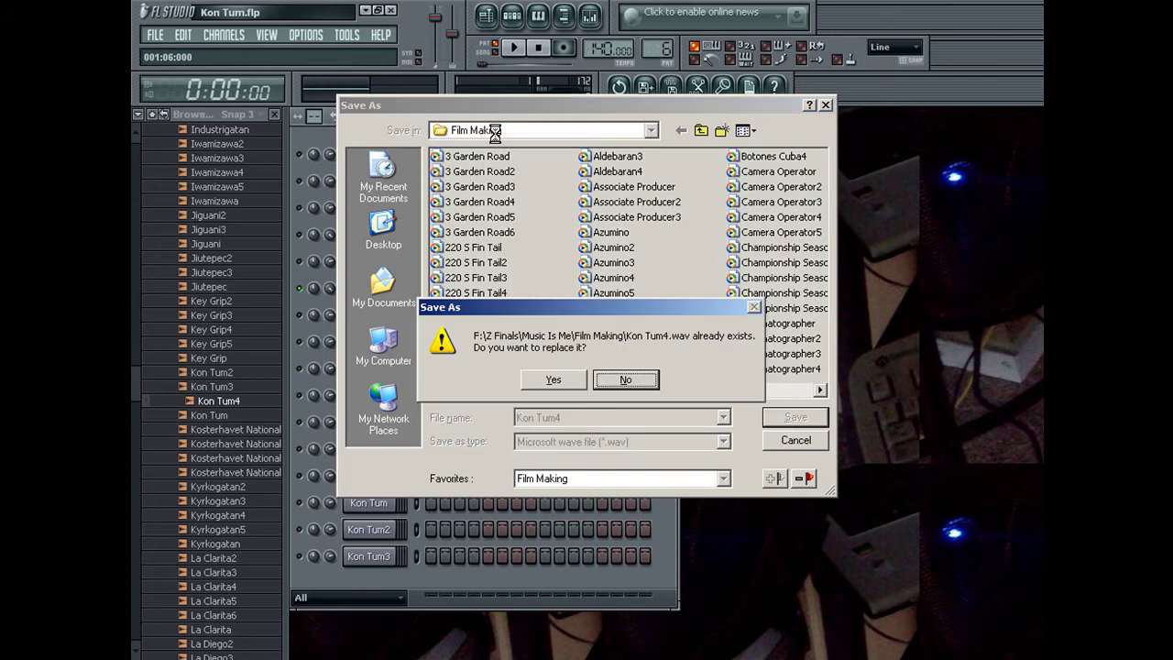
pyautogui.click(566, 378)
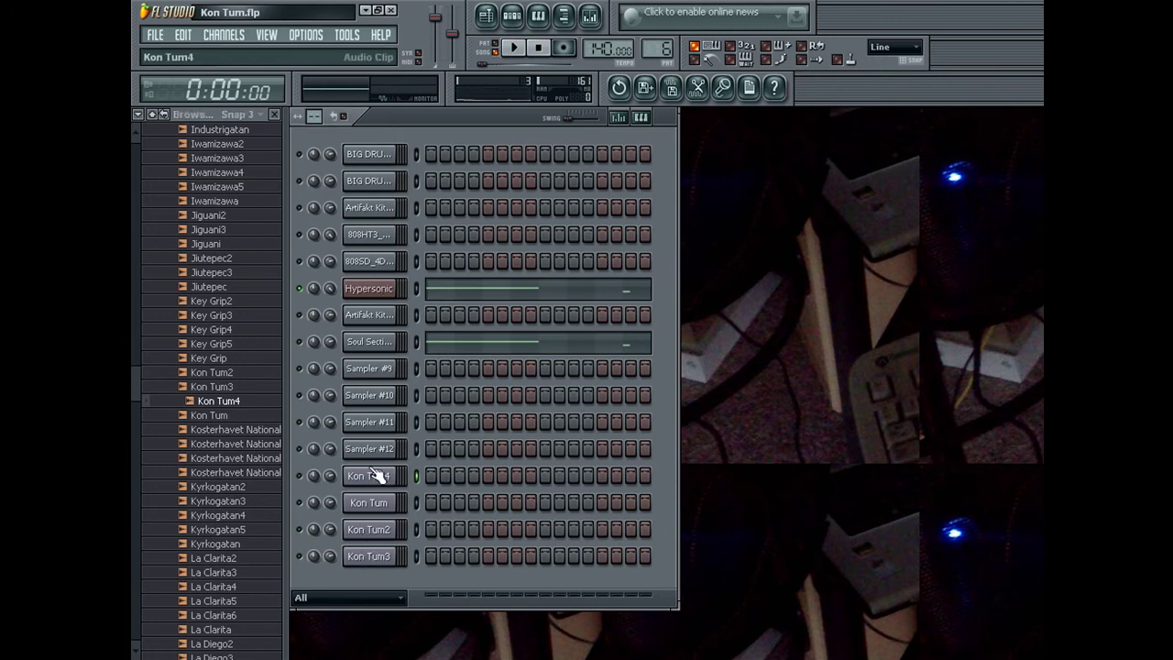
# Open the playlist and place the Kon Tum4 audio clip on track 4 at bar 13
pyautogui.click(229, 404)
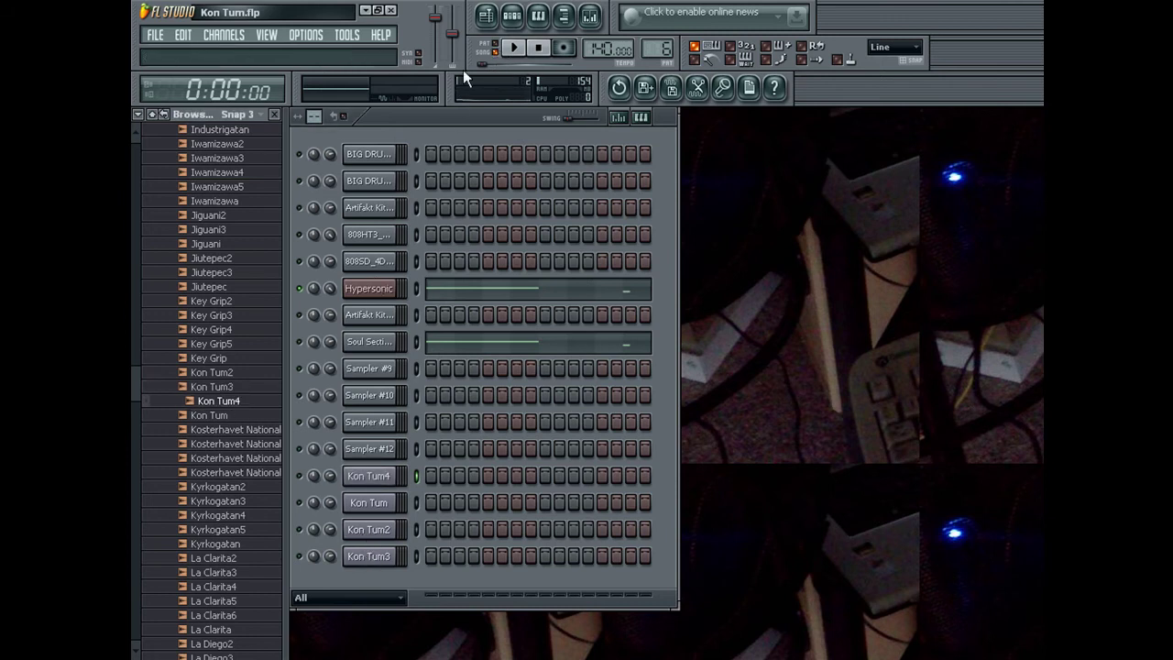
pyautogui.press('F5')
pyautogui.click(459, 331)
pyautogui.rightClick(461, 329)
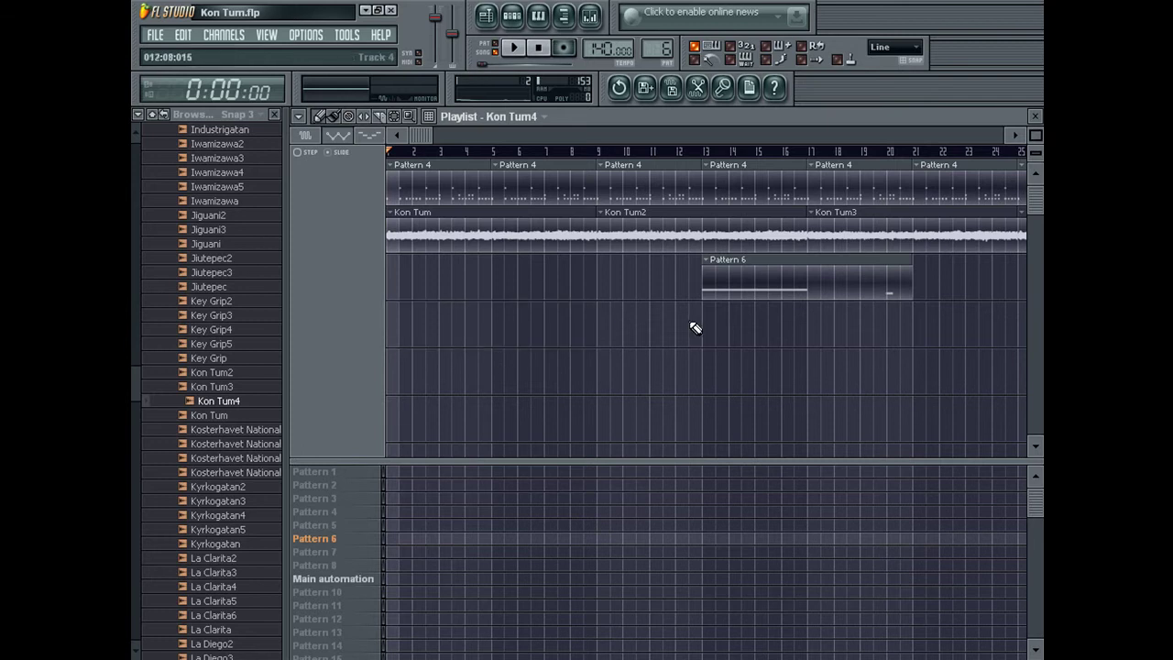
pyautogui.click(707, 329)
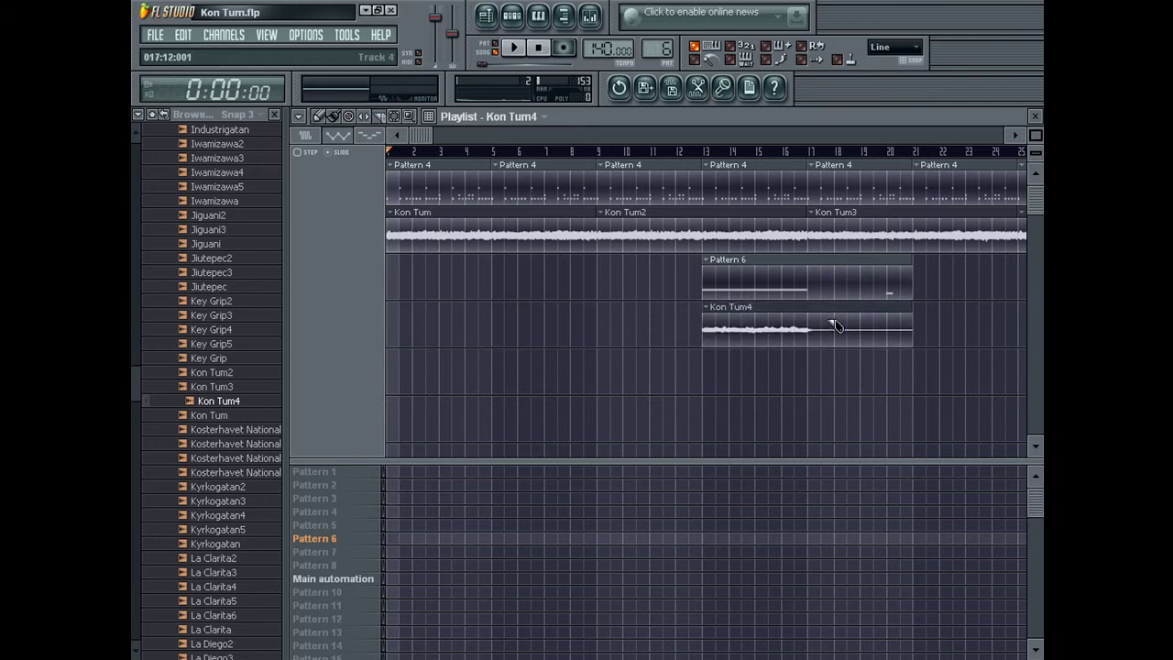
# Trim the Kon Tum4 clip to four bars by slicing at bar 17, and put it in place of the Pattern 6 clip at bar 13
pyautogui.moveTo(806, 305); pyautogui.dragTo(804, 341)
pyautogui.click(322, 117)
pyautogui.rightClick(760, 330)
pyautogui.rightClick(816, 325)
pyautogui.rightClick(788, 275)
pyautogui.click(706, 277)
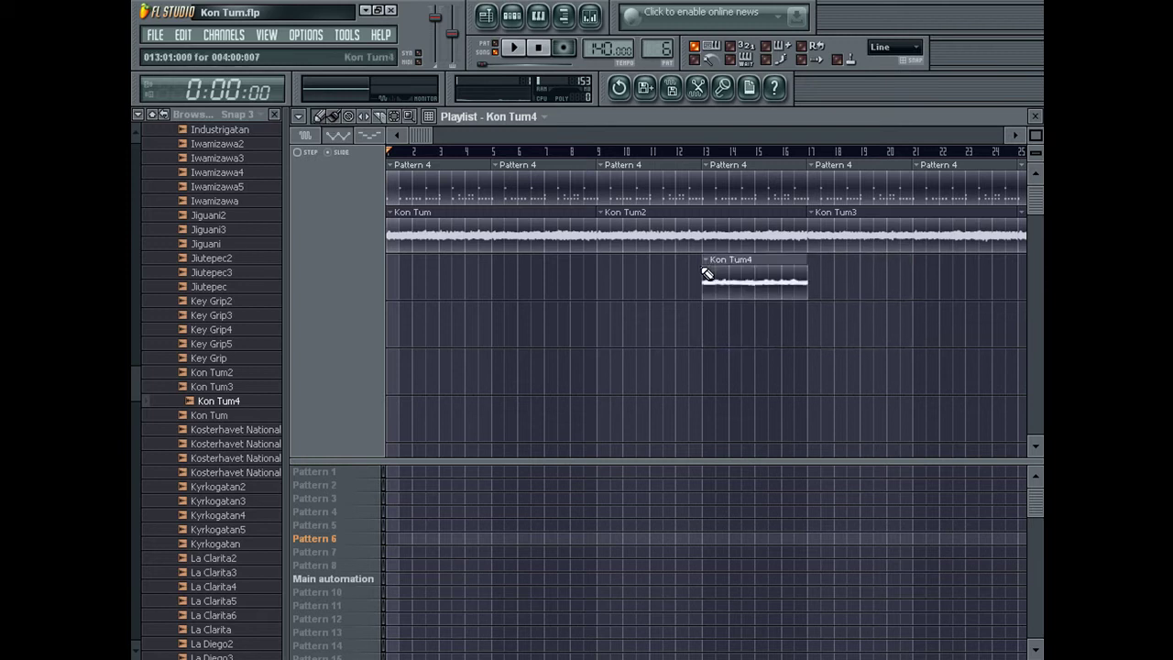
# Place more copies of the trimmed Kon Tum4 clip further along the same playlist track
pyautogui.click(518, 285)
pyautogui.moveTo(517, 285); pyautogui.dragTo(499, 285)
pyautogui.moveTo(481, 137); pyautogui.dragTo(603, 137)
pyautogui.click(640, 297)
pyautogui.click(859, 293)
# Return to the channel list, end the Hypersonic solo so all channels sound, and clear Hypersonic's notes from Pattern 6
pyautogui.press('F6')
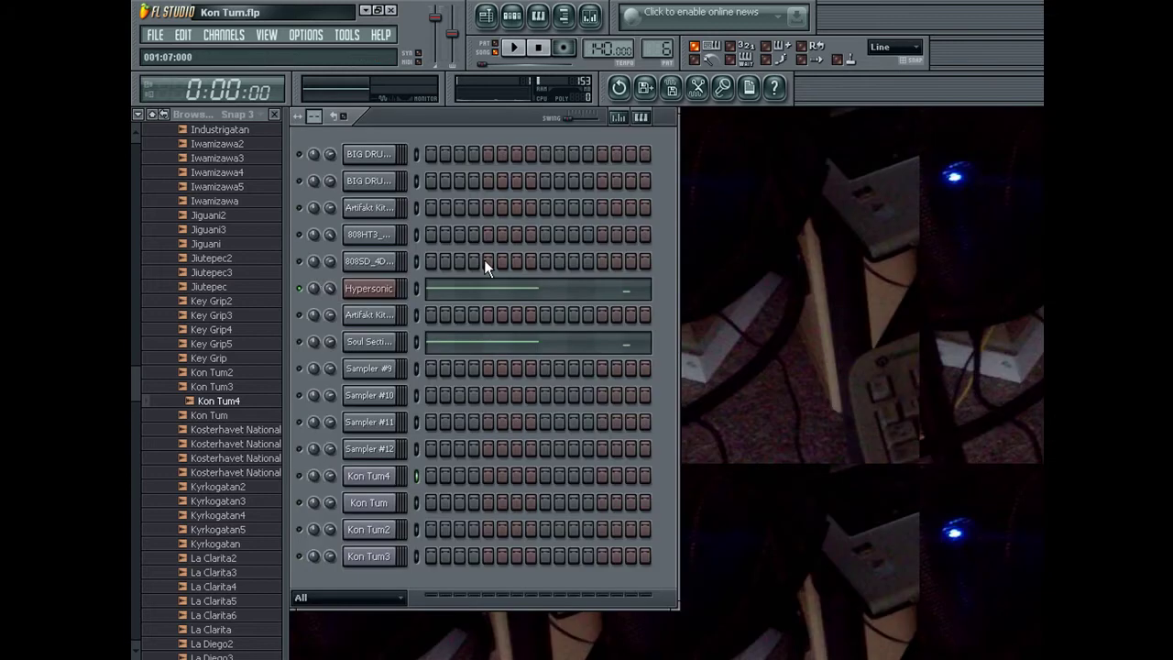
pyautogui.click(361, 289)
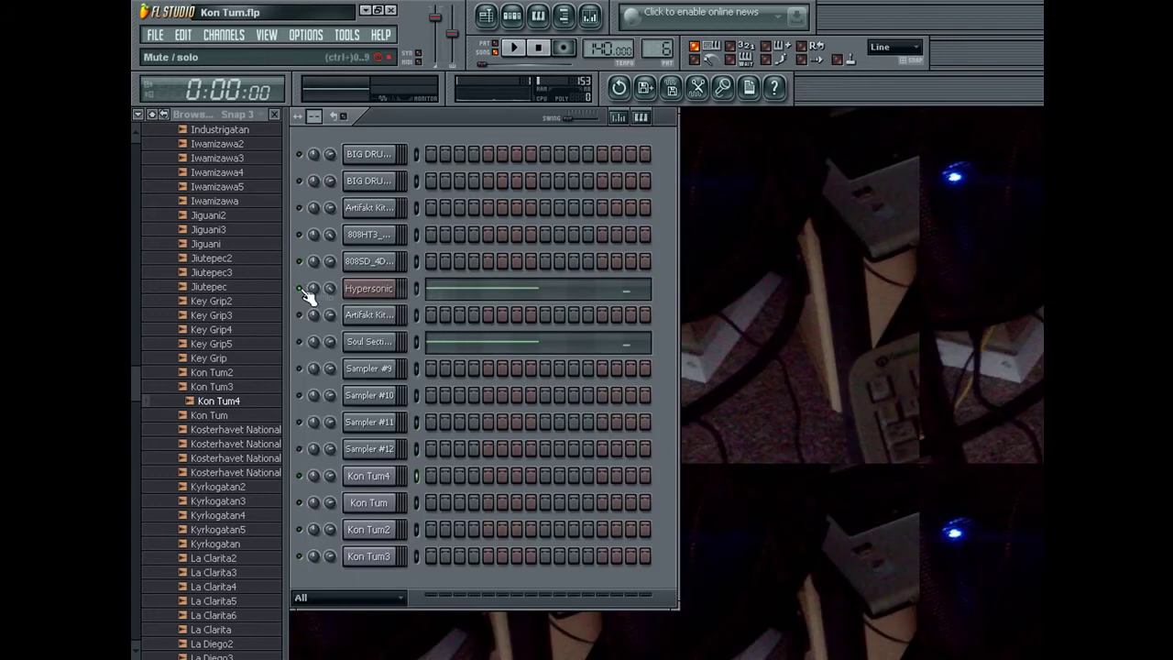
pyautogui.click(360, 289)
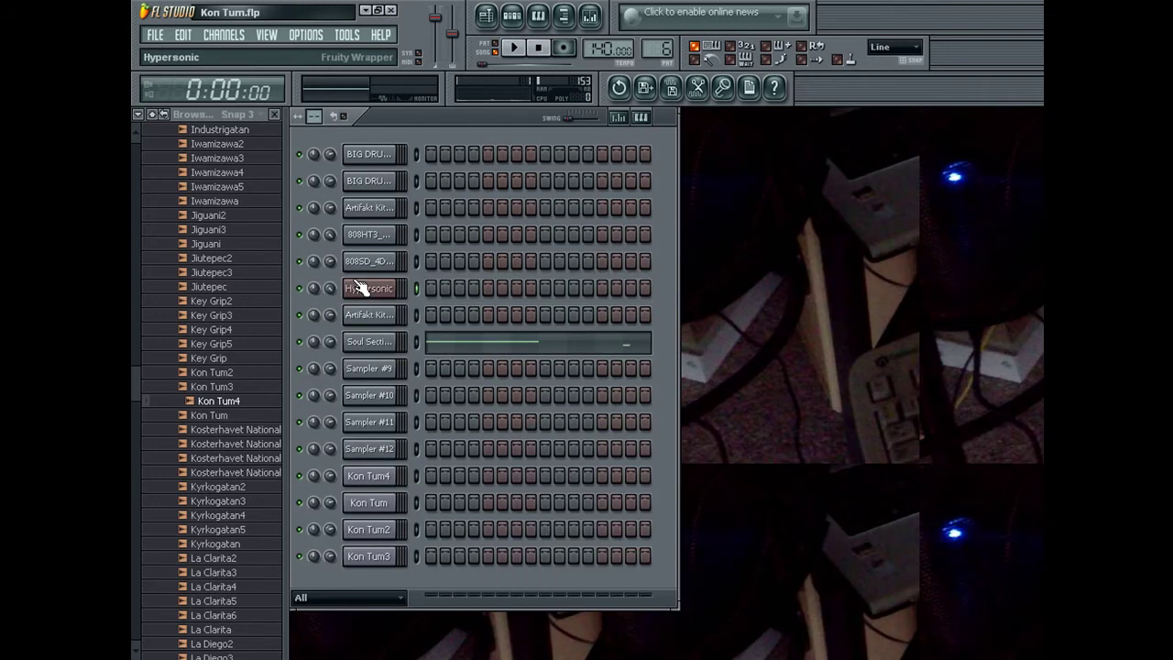
# Switch to Pattern 7, play the song and set the Hypersonic channel's root note to C6
pyautogui.press('space')
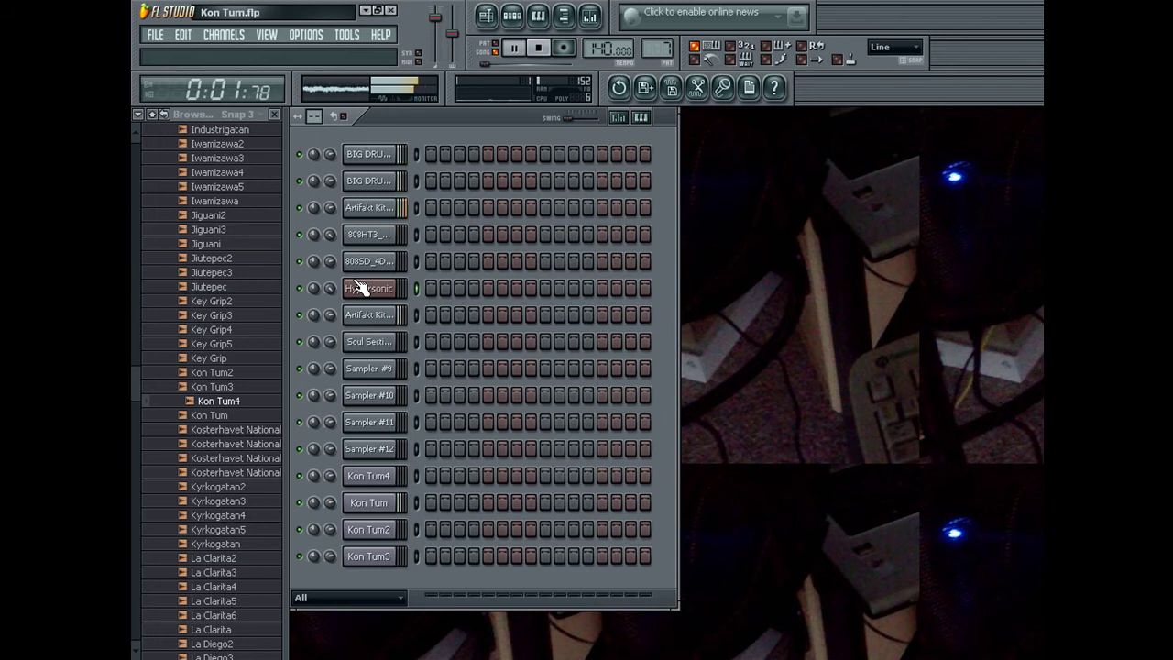
pyautogui.click(361, 290)
pyautogui.rightClick(935, 294)
pyautogui.rightClick(954, 301)
pyautogui.rightClick(943, 282)
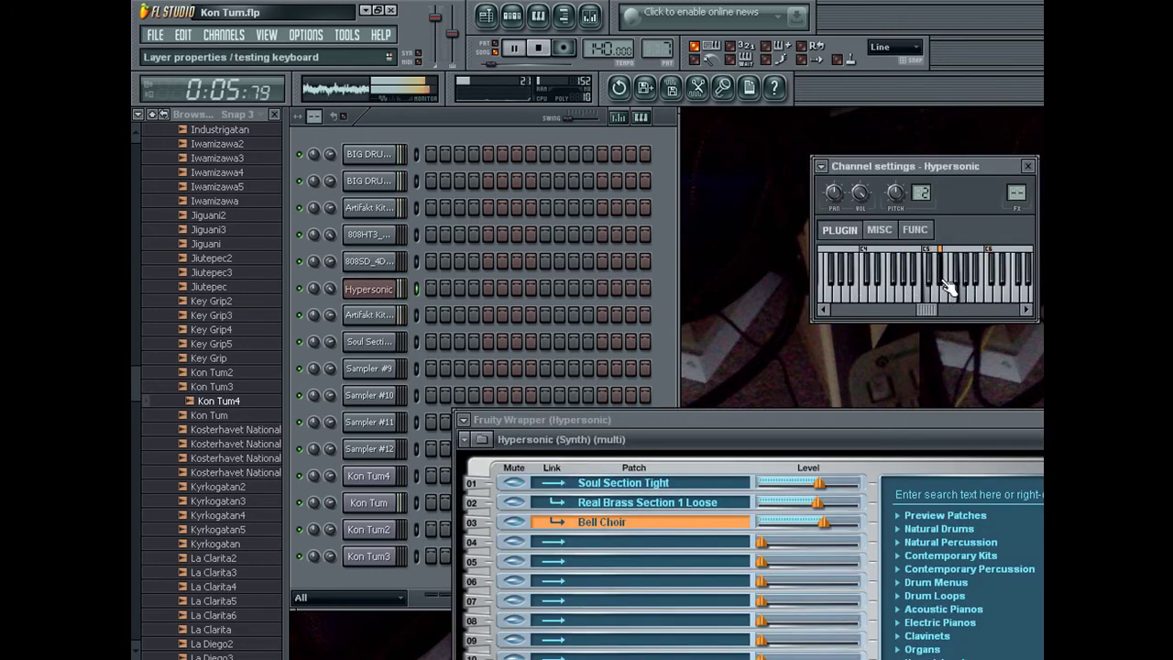
pyautogui.rightClick(990, 299)
# Restart the song playback repeatedly while trying out notes on the Hypersonic channel
pyautogui.press('space')
pyautogui.press('space')
pyautogui.press('space')
pyautogui.press('space')
pyautogui.press('space')
pyautogui.press('space')
pyautogui.press('space')
pyautogui.press('c')
pyautogui.press('d')
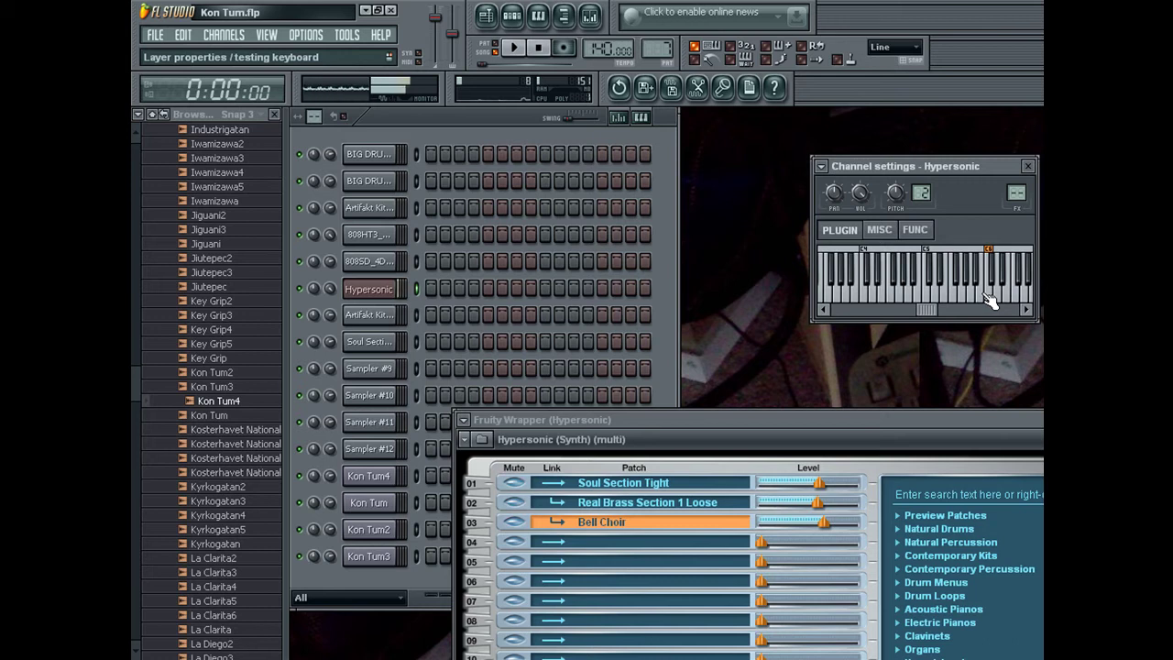
pyautogui.press('space')
pyautogui.press('space')
pyautogui.press('space')
pyautogui.press('space')
pyautogui.press('space')
pyautogui.press('space')
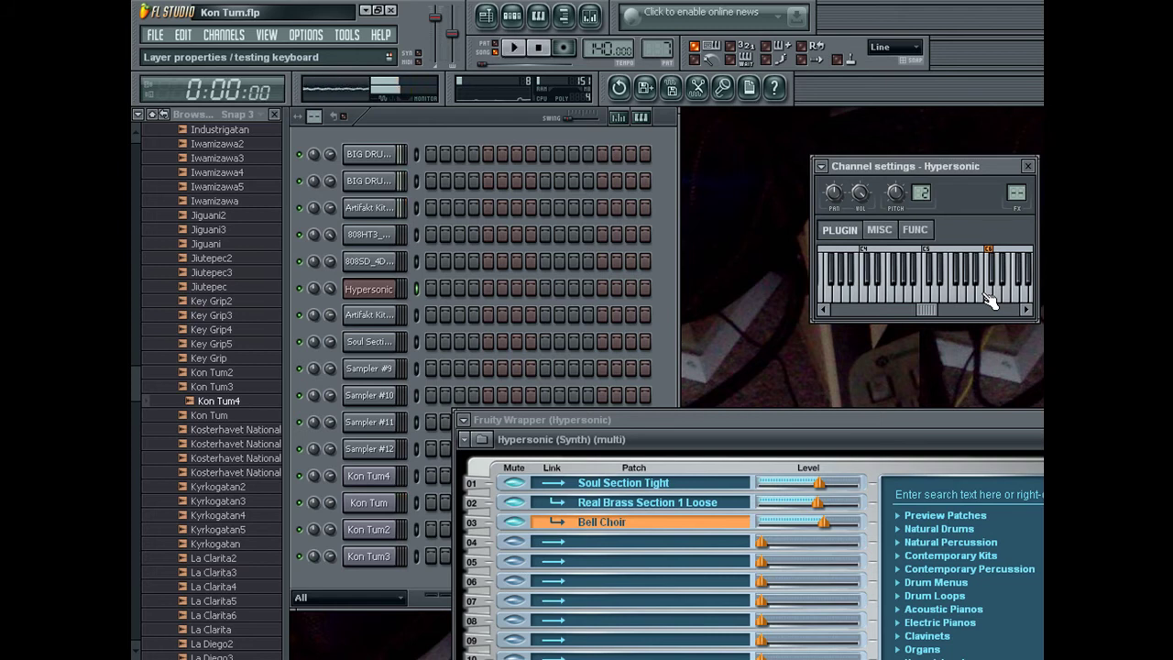
pyautogui.press('space')
pyautogui.press('space')
pyautogui.press('space')
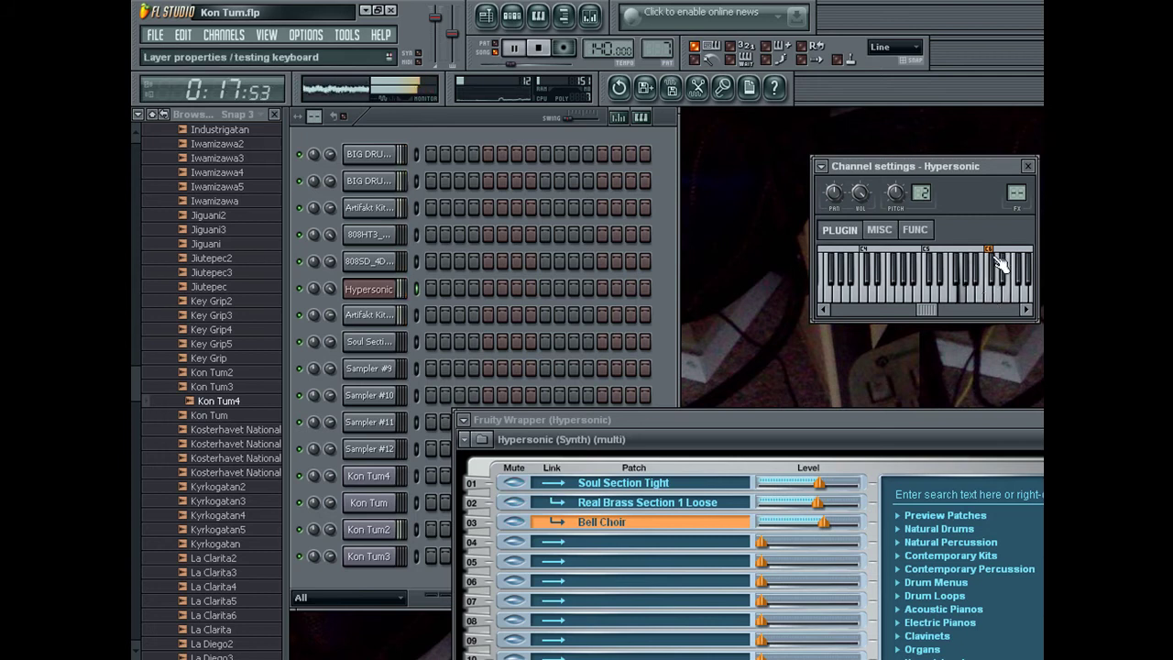
# Delete the Bell Choir and Real Brass Section 1 Loose patches from Hypersonic parts 3 and 2
pyautogui.moveTo(720, 423); pyautogui.dragTo(631, 237)
pyautogui.rightClick(551, 335)
pyautogui.click(548, 424)
pyautogui.rightClick(510, 313)
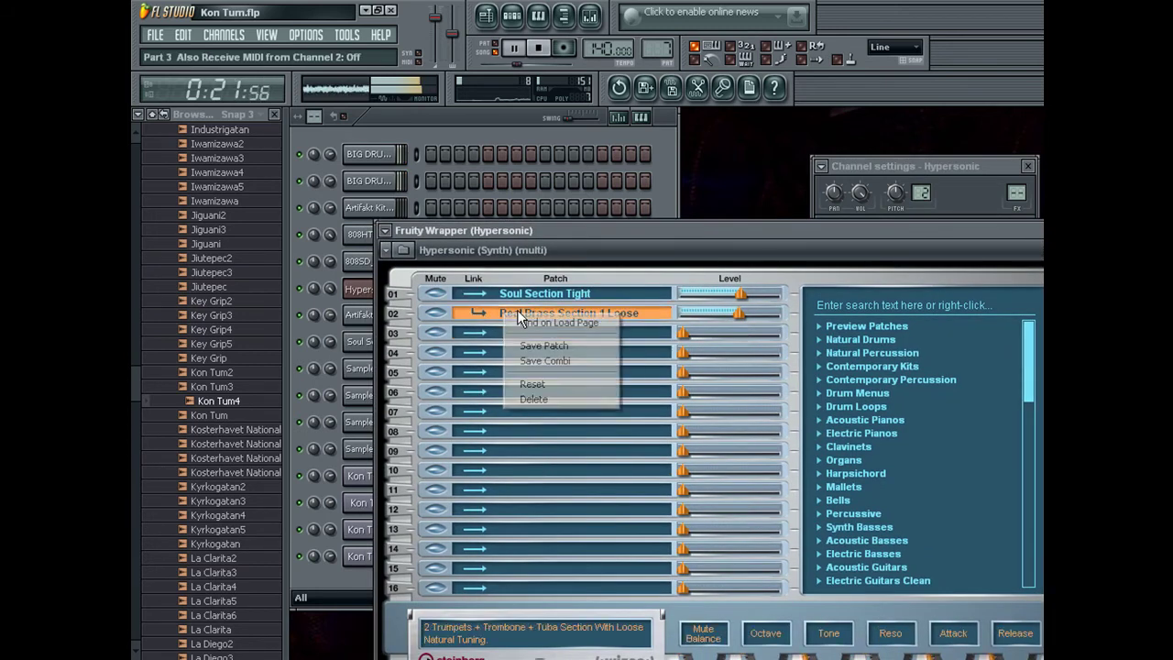
pyautogui.click(534, 399)
# Try Tenor Sax in Hypersonic part 1, settle on Alto Sax from the Saxes category, and raise its level to +2.3 dB
pyautogui.click(516, 299)
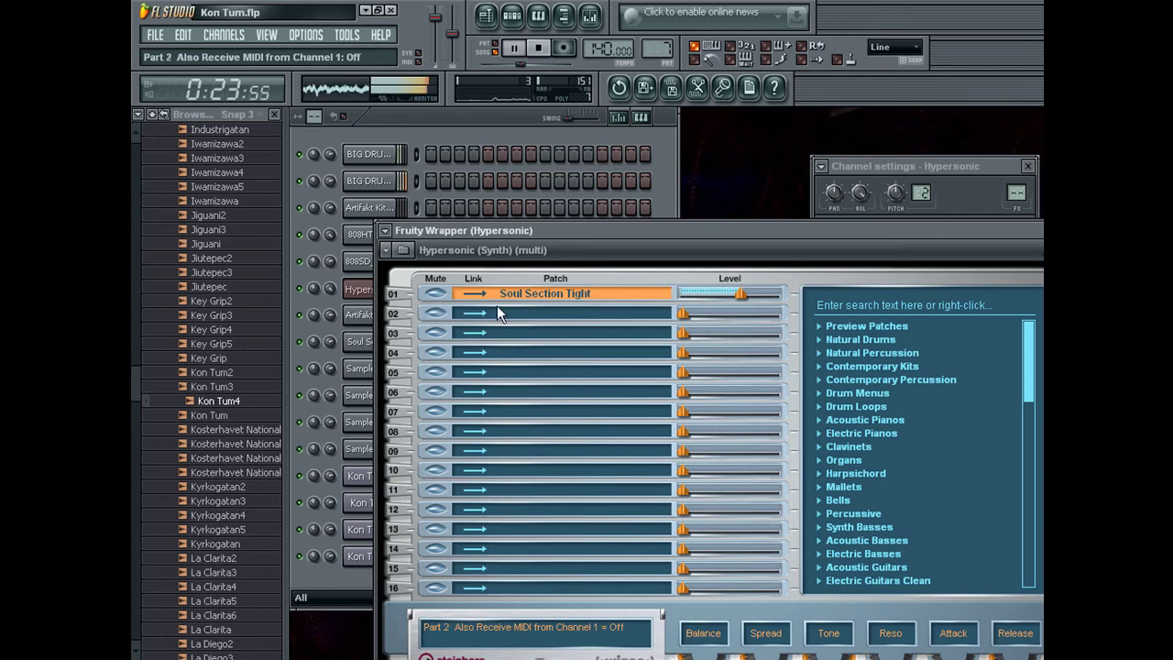
pyautogui.click(861, 485)
pyautogui.scroll(-2, 870, 504)
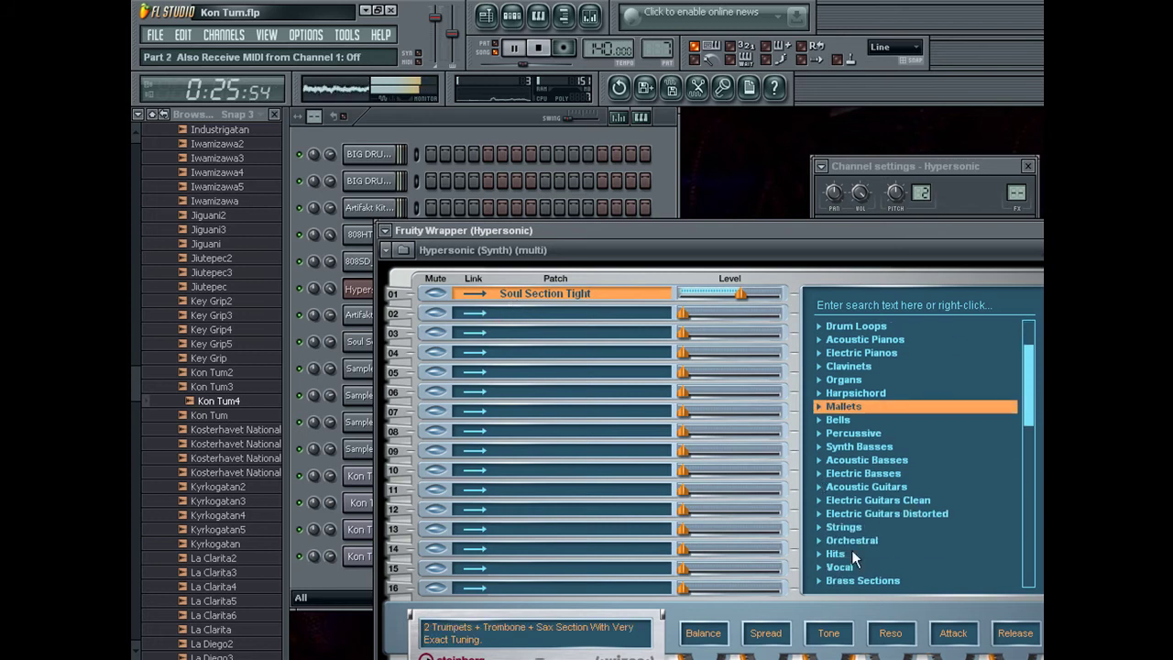
pyautogui.scroll(-3, 823, 543)
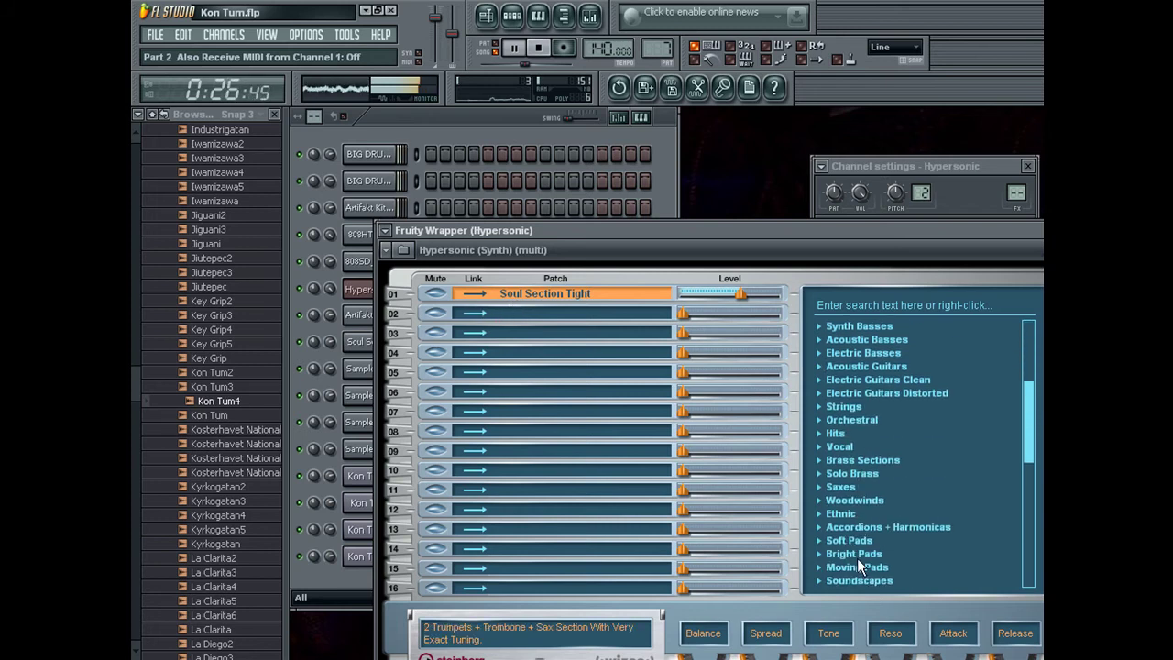
pyautogui.click(817, 486)
pyautogui.click(848, 501)
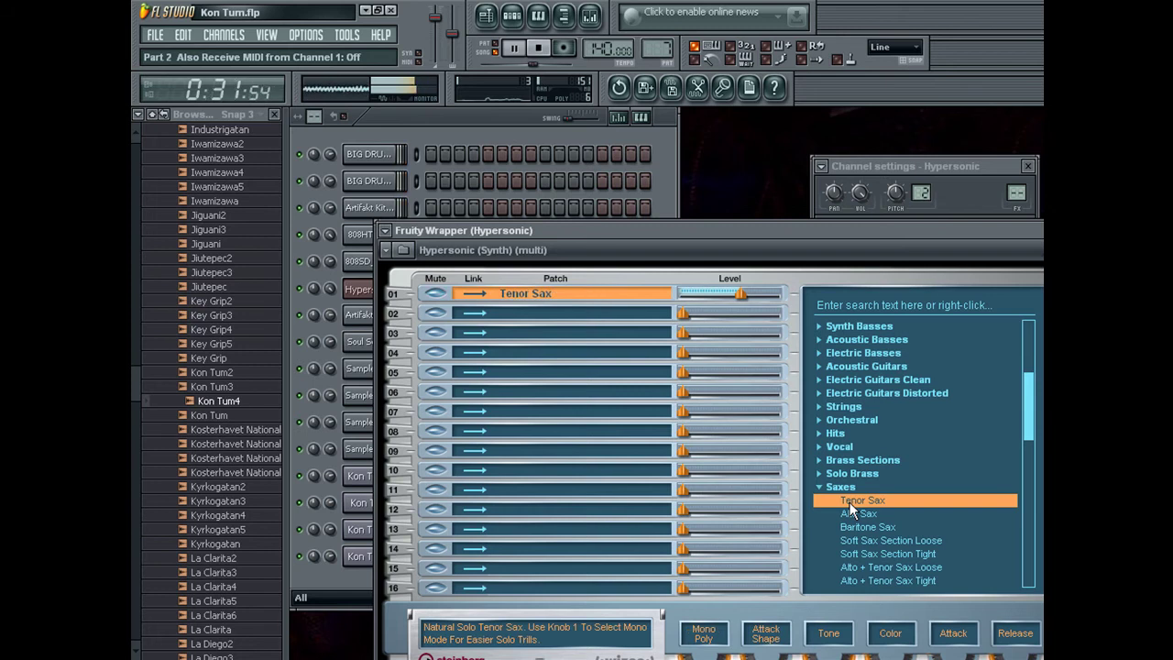
pyautogui.click(866, 514)
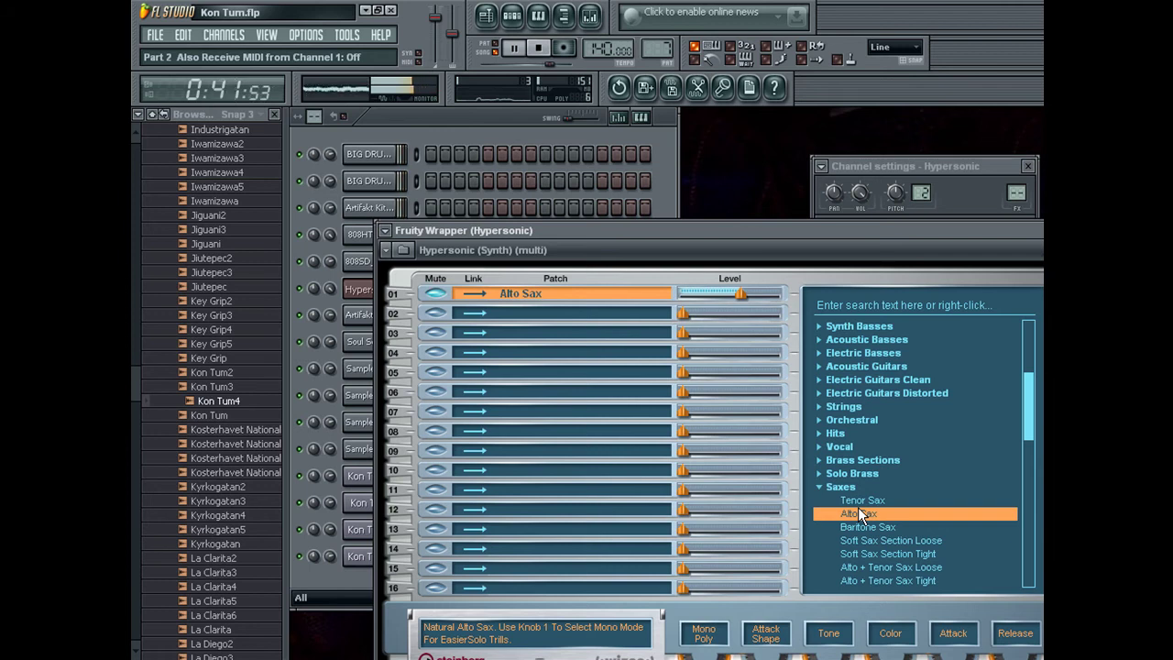
pyautogui.scroll(3, 740, 293)
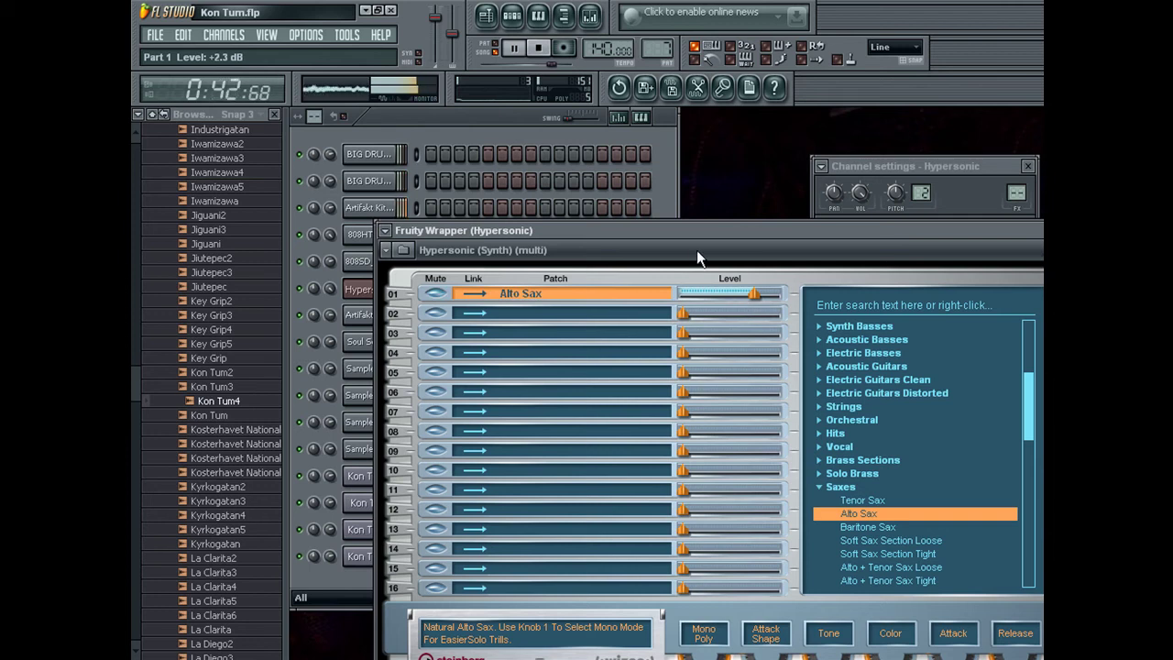
# Record an alto sax melody on the Hypersonic channel in Pattern 7
pyautogui.click(497, 138)
pyautogui.click(564, 49)
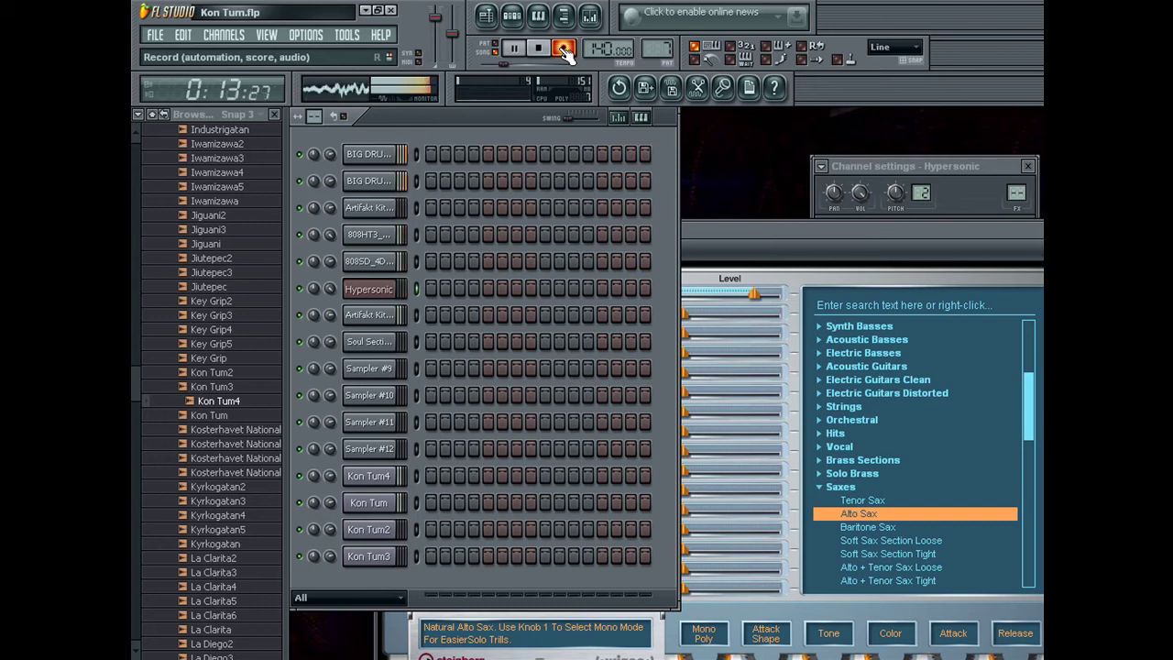
pyautogui.click(564, 49)
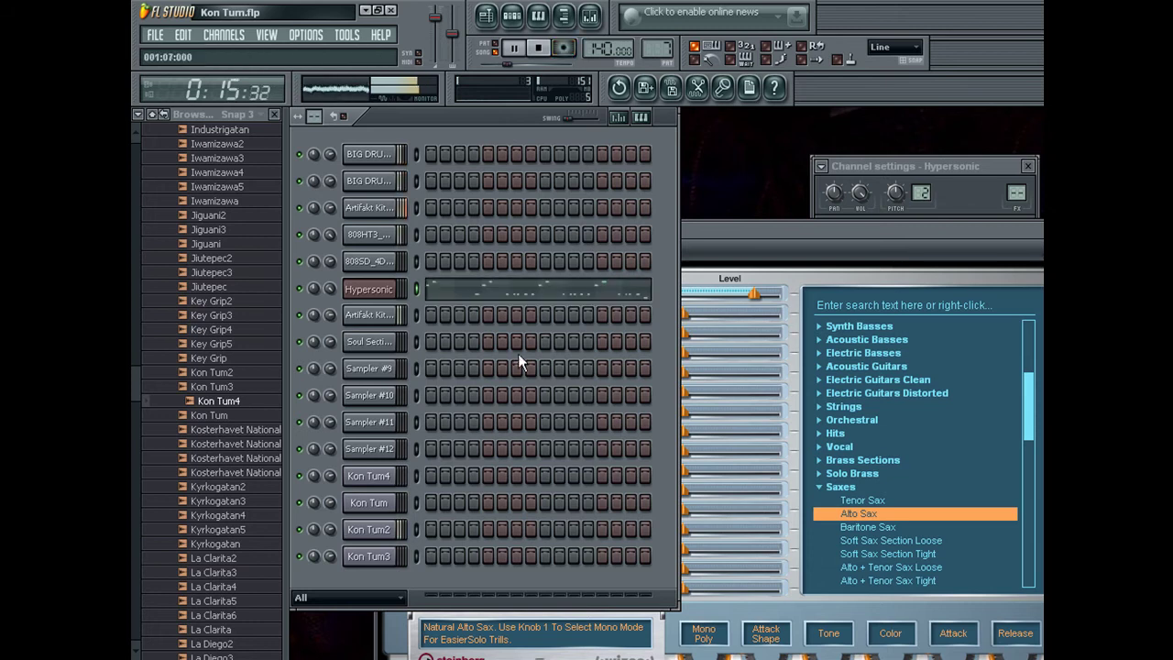
# Open the Hypersonic melody in the piano roll, turn snapping off, and shift all recorded notes slightly forward in time
pyautogui.click(556, 304)
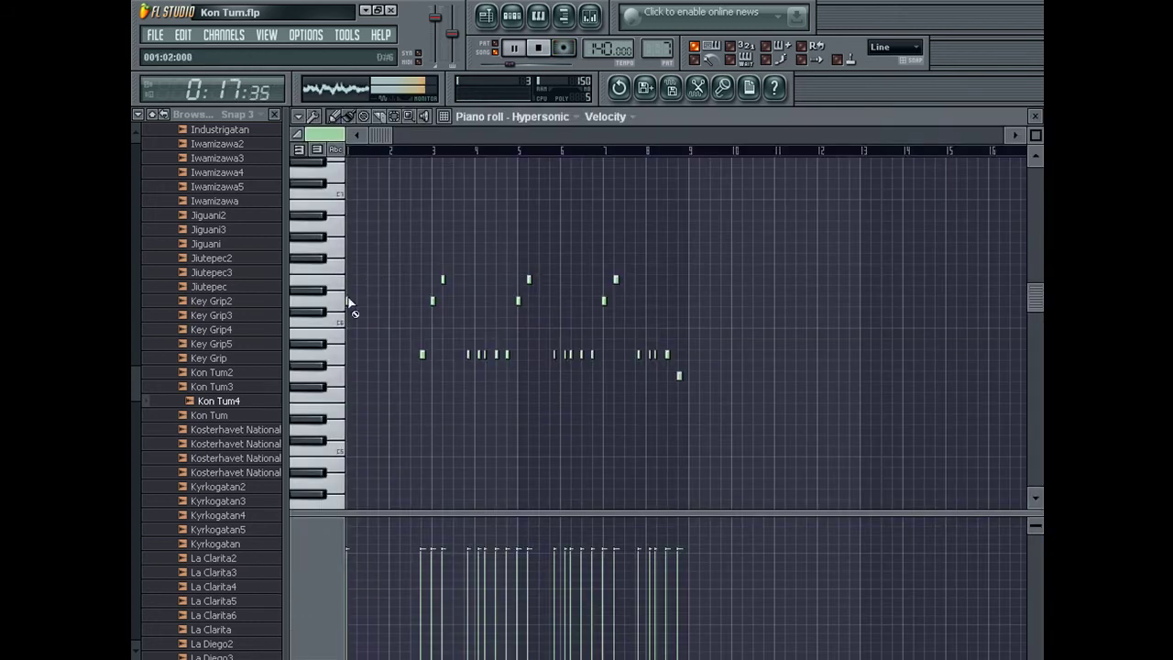
pyautogui.click(902, 47)
pyautogui.click(892, 98)
pyautogui.rightClick(1036, 134)
pyautogui.hotkey('ctrl', 'a')
pyautogui.moveTo(957, 354); pyautogui.dragTo(969, 353)
pyautogui.press('space')
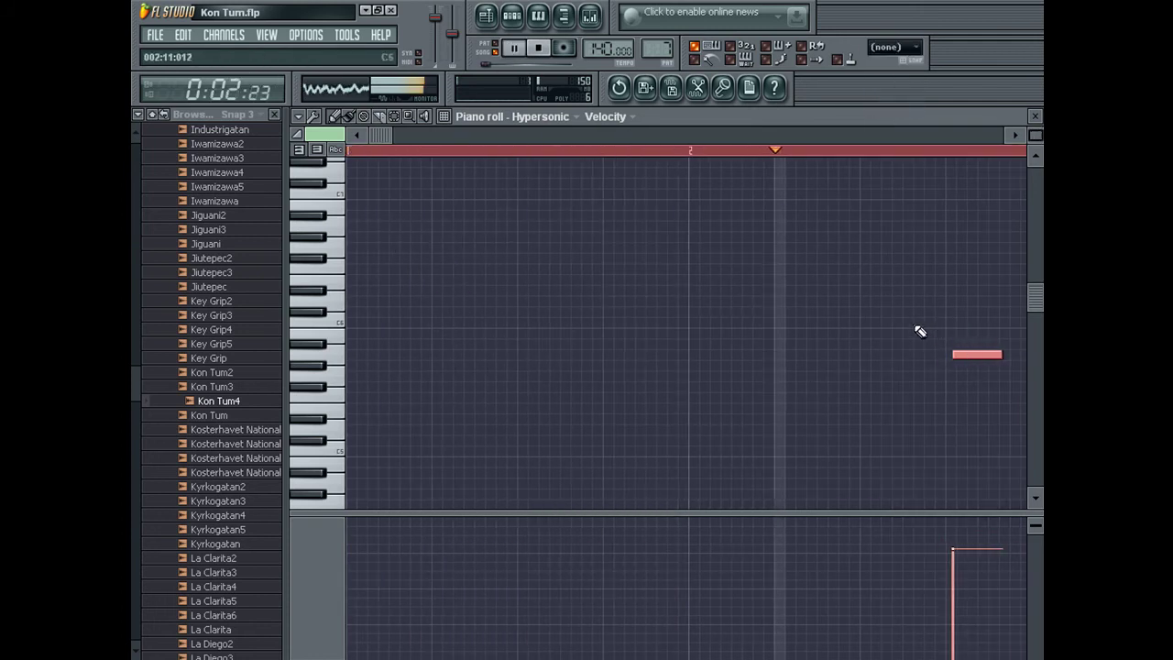
pyautogui.rightClick(1036, 134)
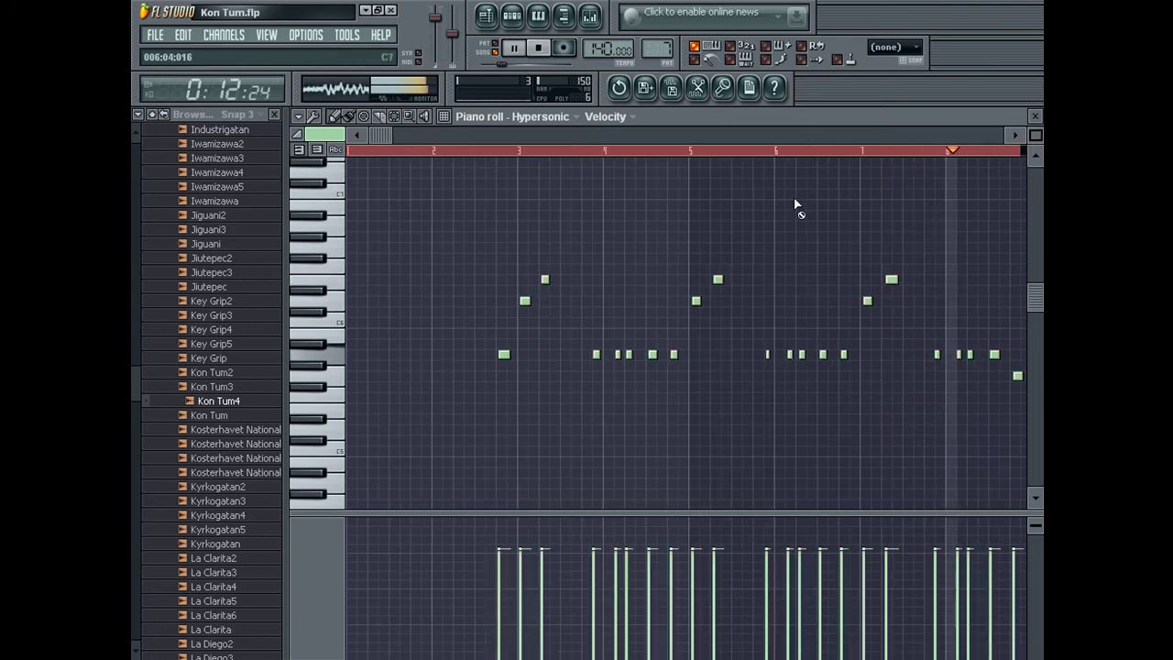
# Restore snapping to Line, erase the first three melody notes, and add a note at the start of bar 10
pyautogui.click(894, 47)
pyautogui.click(891, 106)
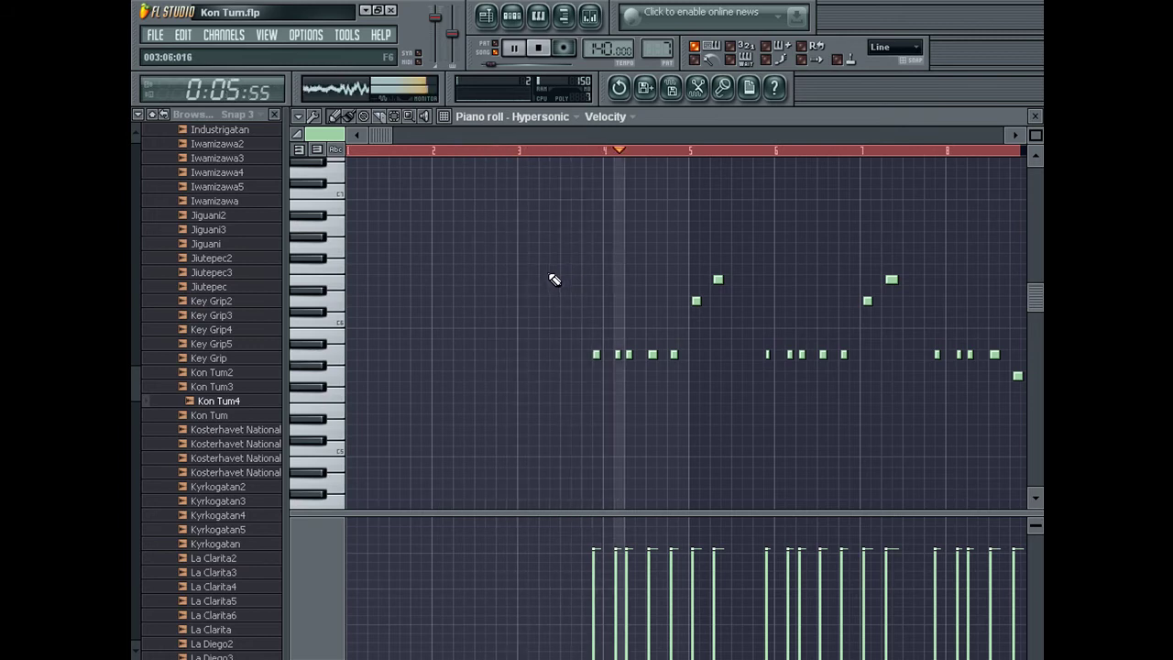
pyautogui.moveTo(495, 136); pyautogui.dragTo(751, 162)
pyautogui.click(667, 355)
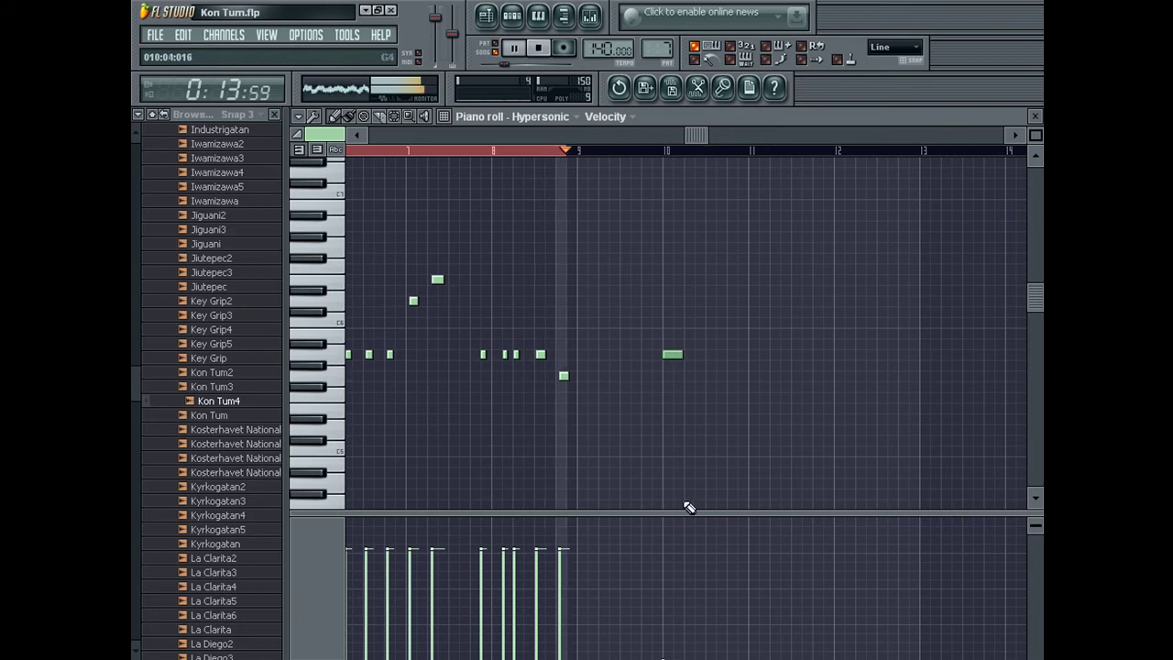
# Rename the Sampler #9 channel Alto Sax and copy the Hypersonic channel's melody into it
pyautogui.press('Escape')
pyautogui.click(375, 286)
pyautogui.click(372, 285)
pyautogui.doubleClick(522, 293)
pyautogui.hotkey('ctrl', 'c')
pyautogui.moveTo(528, 230); pyautogui.dragTo(650, 157)
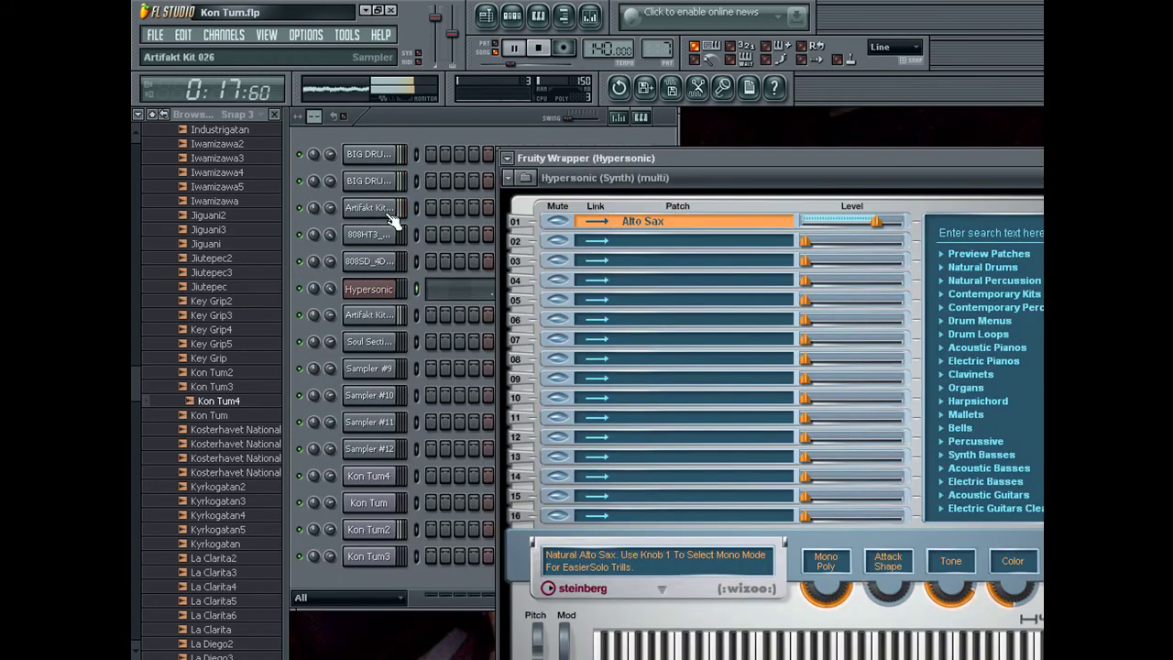
pyautogui.click(422, 370)
pyautogui.rightClick(396, 360)
pyautogui.click(432, 390)
pyautogui.hotkey('ctrl', 'v')
pyautogui.press('Return')
pyautogui.click(413, 367)
pyautogui.hotkey('ctrl', 'v')
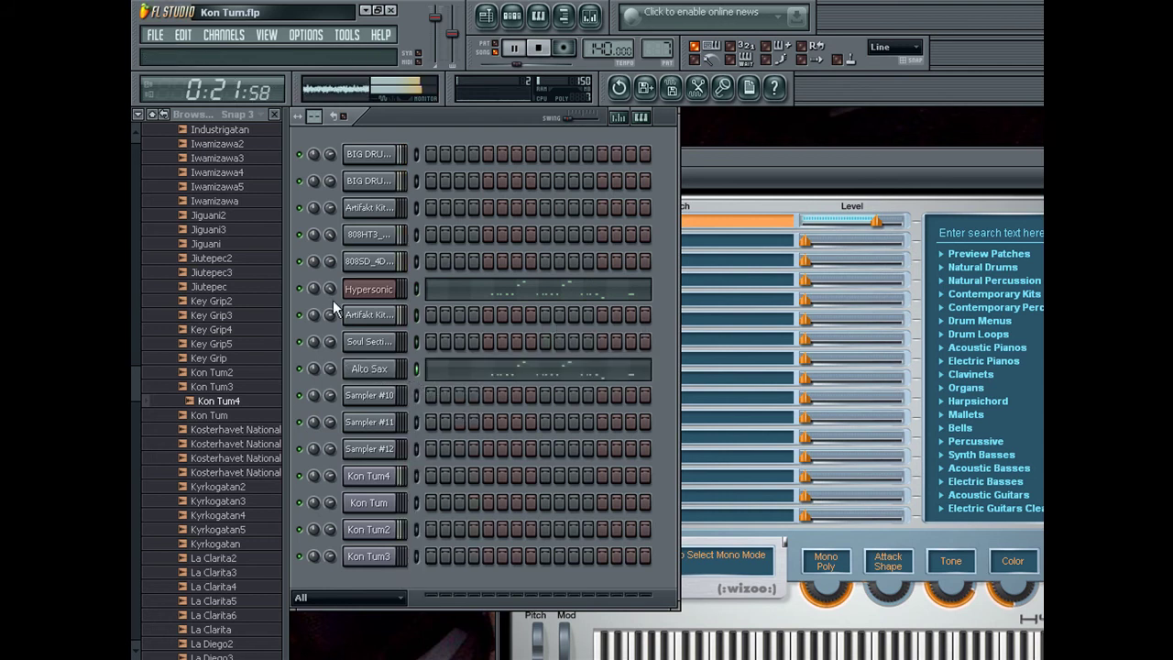
# Solo the Hypersonic channel, bypass the Fruity Limiter on the master track, and stop playback
pyautogui.rightClick(299, 288)
pyautogui.click(583, 104)
pyautogui.click(589, 15)
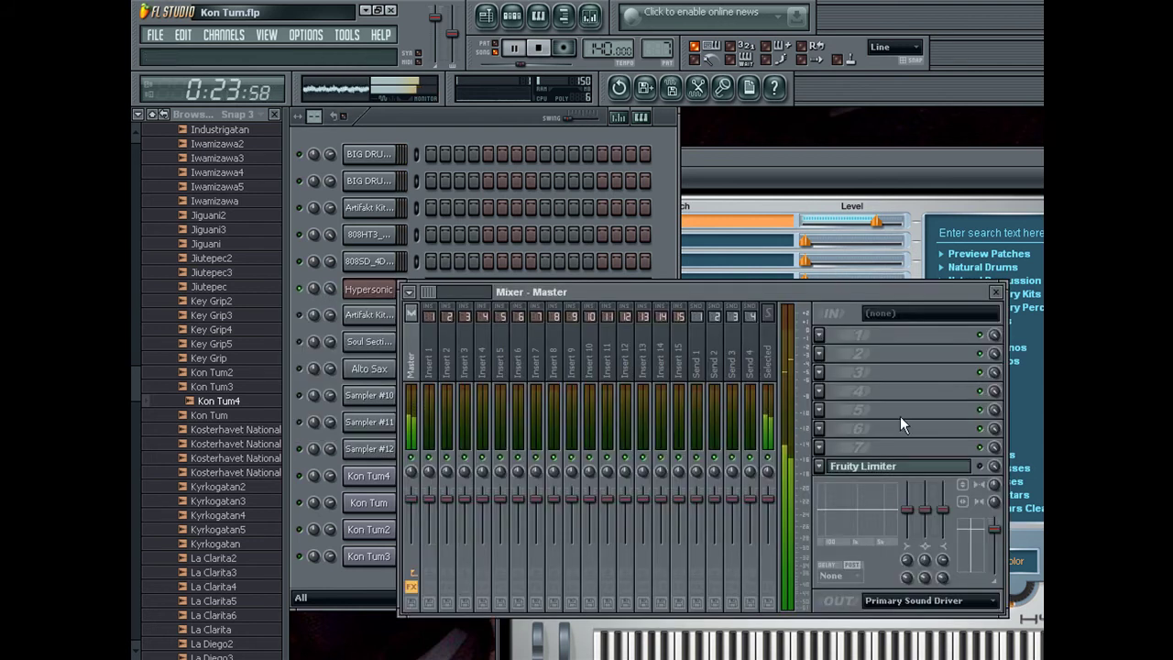
pyautogui.click(516, 154)
pyautogui.click(539, 47)
pyautogui.click(516, 156)
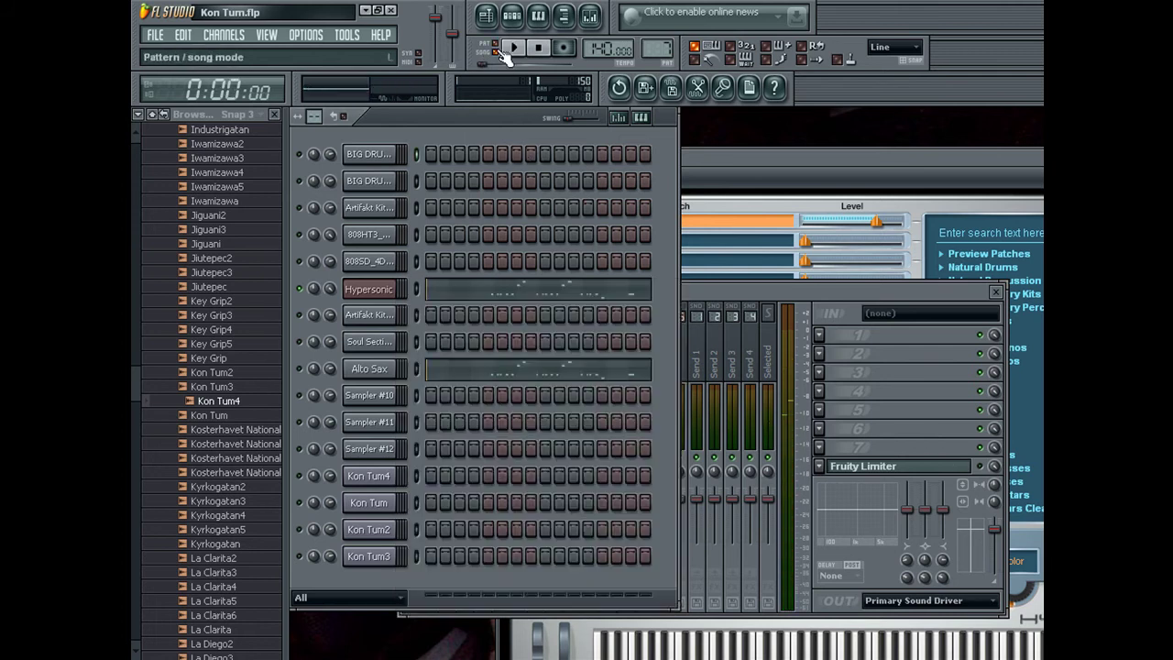
# Render the soloed Pattern 7 melody to an audio file named Kon Tum5 and refresh the file browser
pyautogui.hotkey('ctrl', 'r')
pyautogui.write('5')
pyautogui.press('Return')
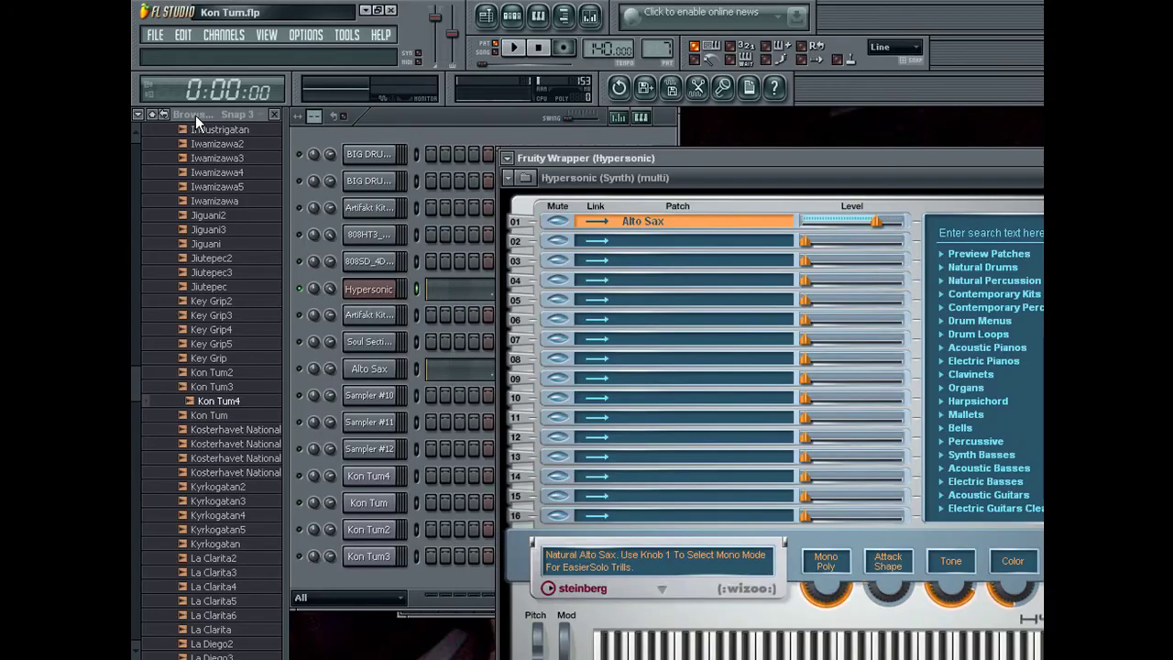
pyautogui.click(166, 113)
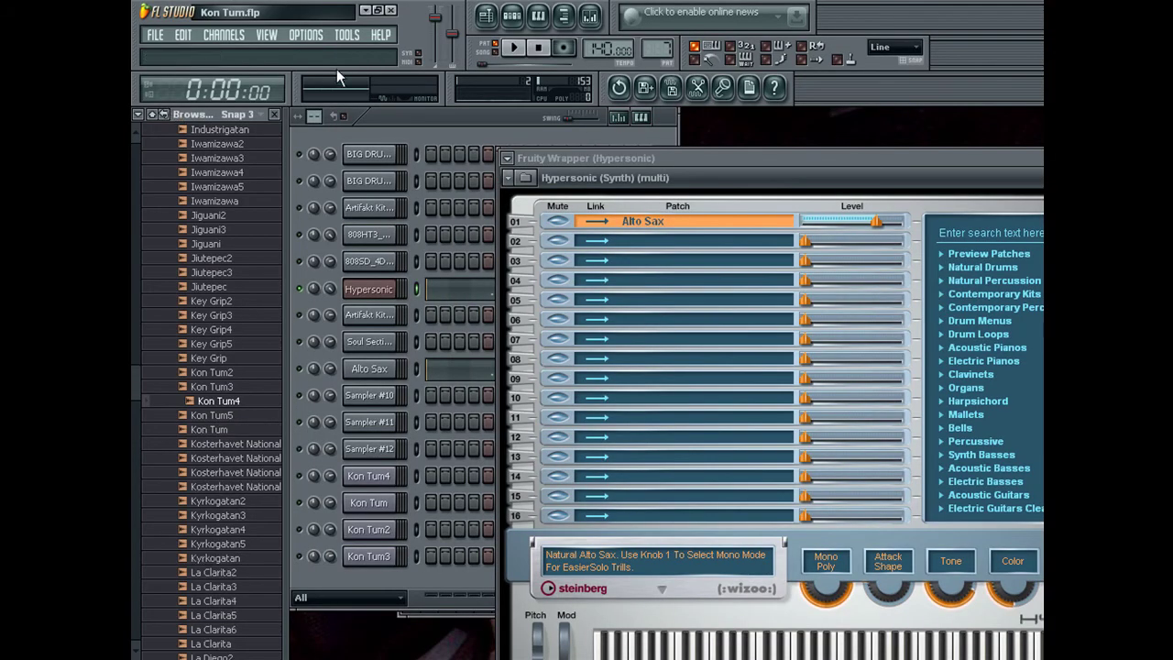
# Return to song mode and place the Kon Tum5 audio clip on playlist track 4 at bar 1
pyautogui.click(502, 53)
pyautogui.click(487, 16)
pyautogui.moveTo(223, 415); pyautogui.dragTo(486, 332)
pyautogui.rightClick(537, 329)
# Slice the Kon Tum5 audio at 3:09 and bar 9, and delete the outer pieces
pyautogui.click(497, 137)
pyautogui.click(392, 323)
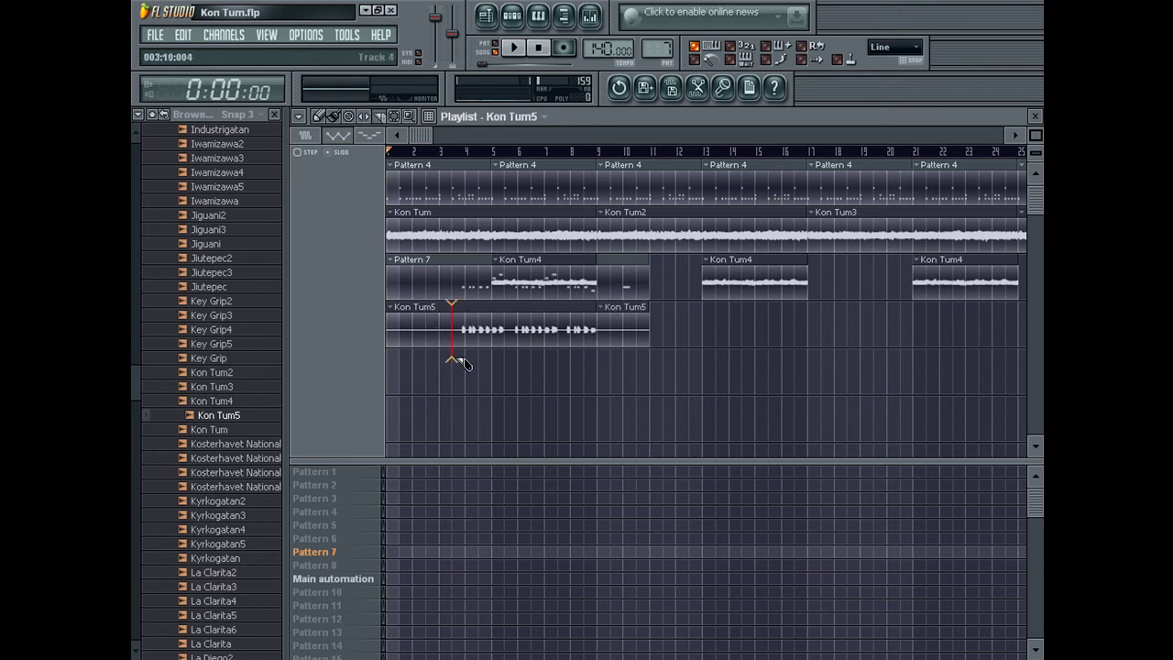
pyautogui.rightClick(431, 337)
pyautogui.rightClick(639, 337)
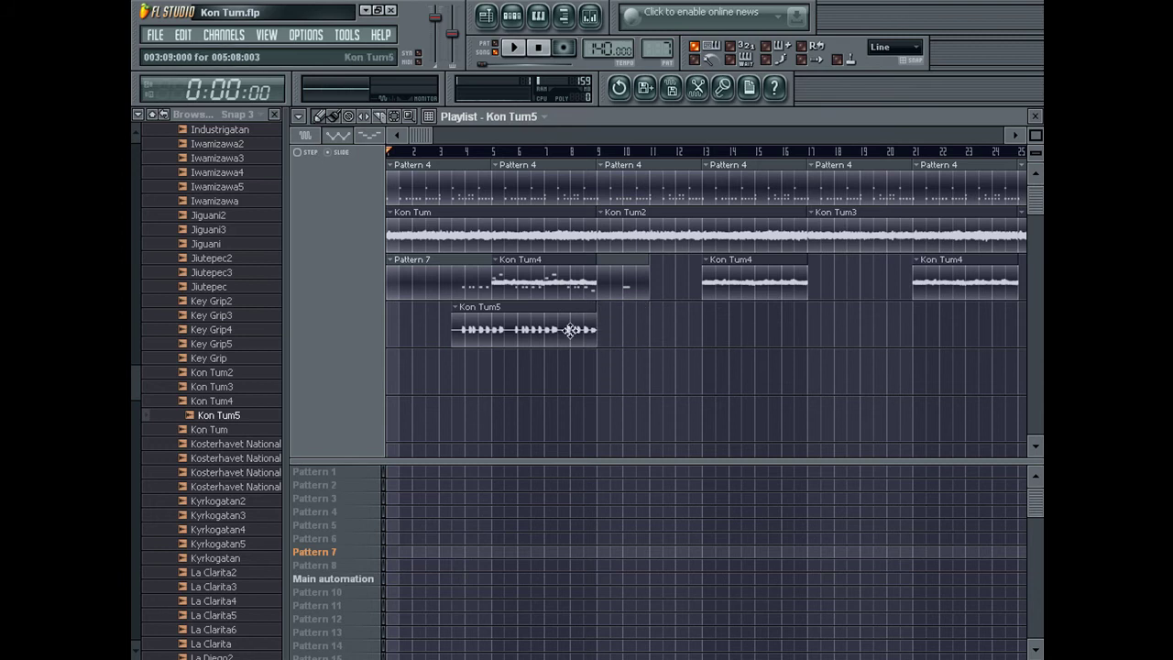
# Repeat the trimmed Kon Tum5 clip in bars 11, 19 and 27, and delete the Pattern 7 clip from track 3
pyautogui.click(663, 331)
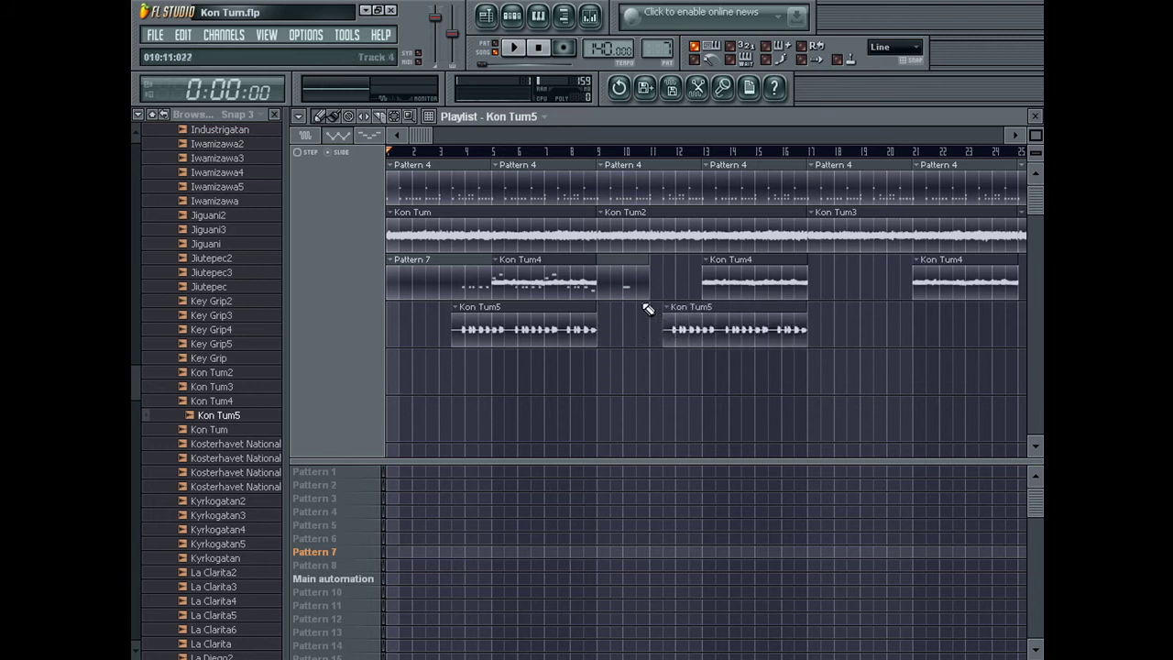
pyautogui.rightClick(442, 295)
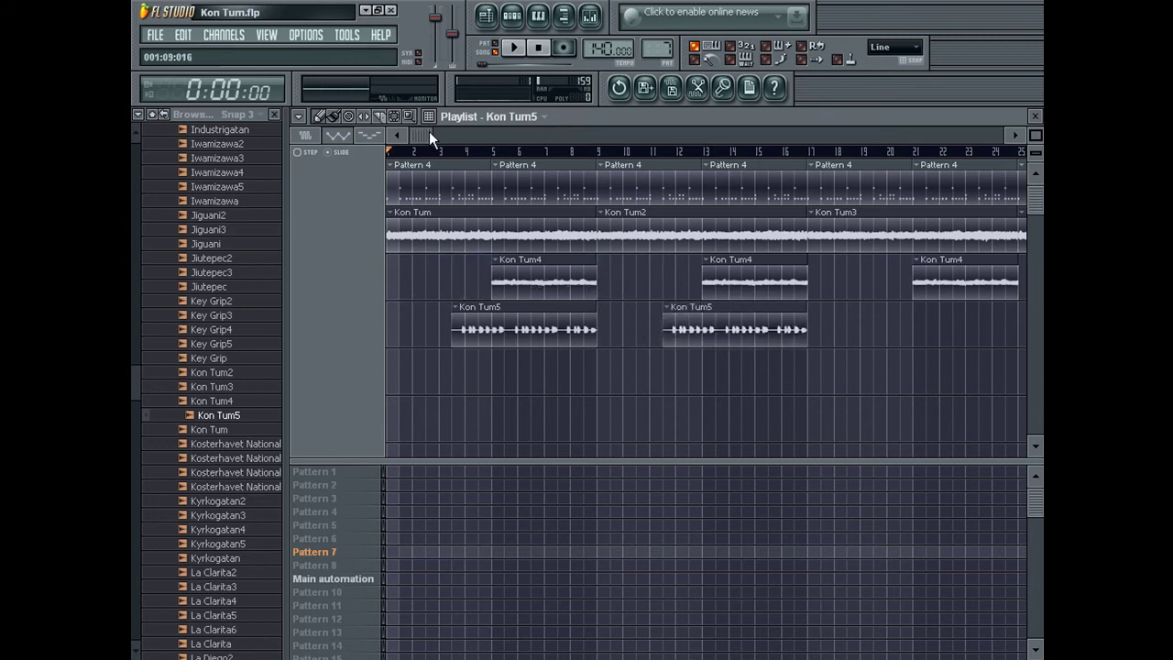
pyautogui.moveTo(429, 131); pyautogui.dragTo(561, 134)
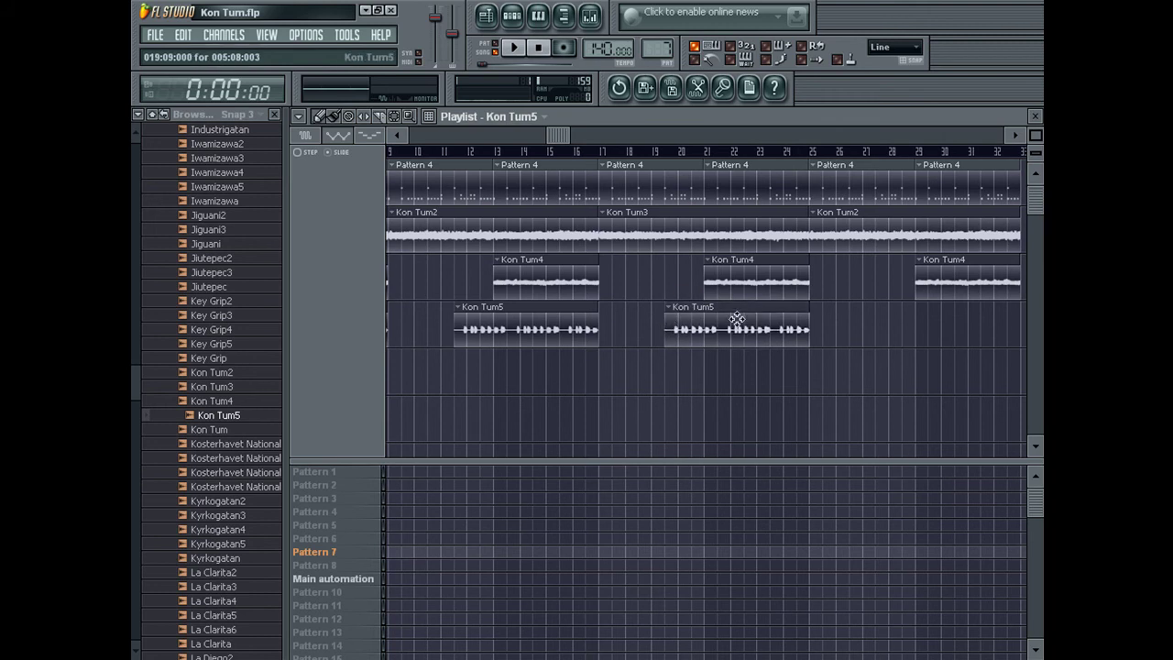
pyautogui.click(877, 330)
pyautogui.moveTo(559, 135); pyautogui.dragTo(620, 138)
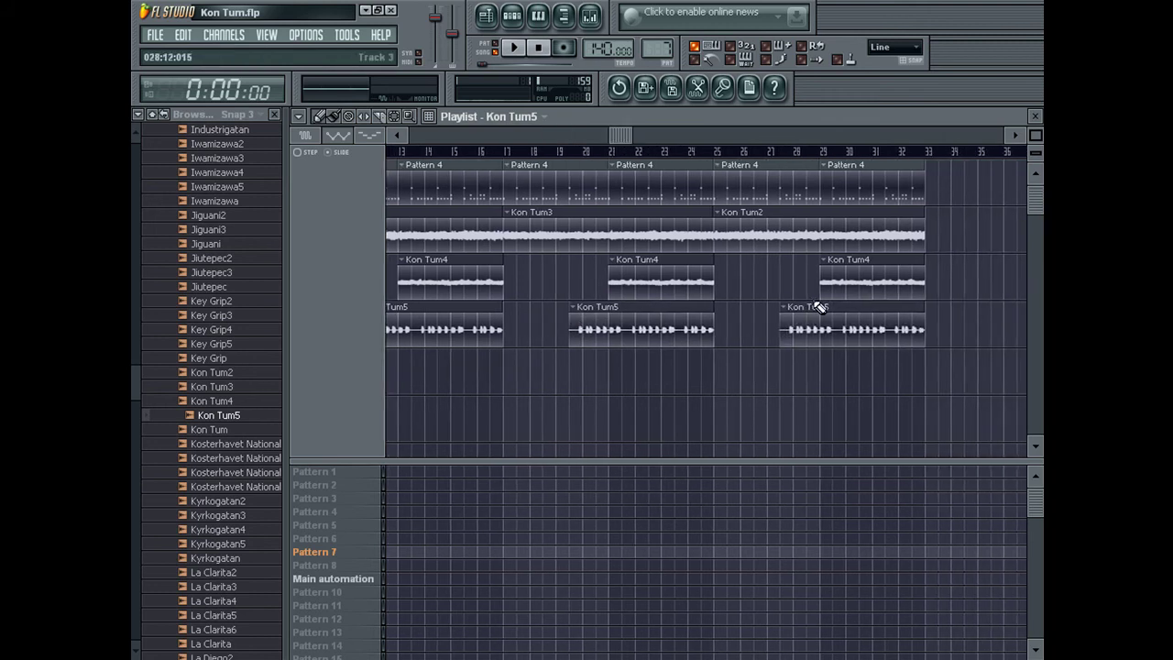
# Unmute all channels, cut the Hypersonic notes from Pattern 7, and re-enable the master track's Fruity Limiter
pyautogui.press('F5')
pyautogui.click(316, 303)
pyautogui.click(312, 321)
pyautogui.click(368, 288)
pyautogui.click(368, 288)
pyautogui.hotkey('ctrl', 'x')
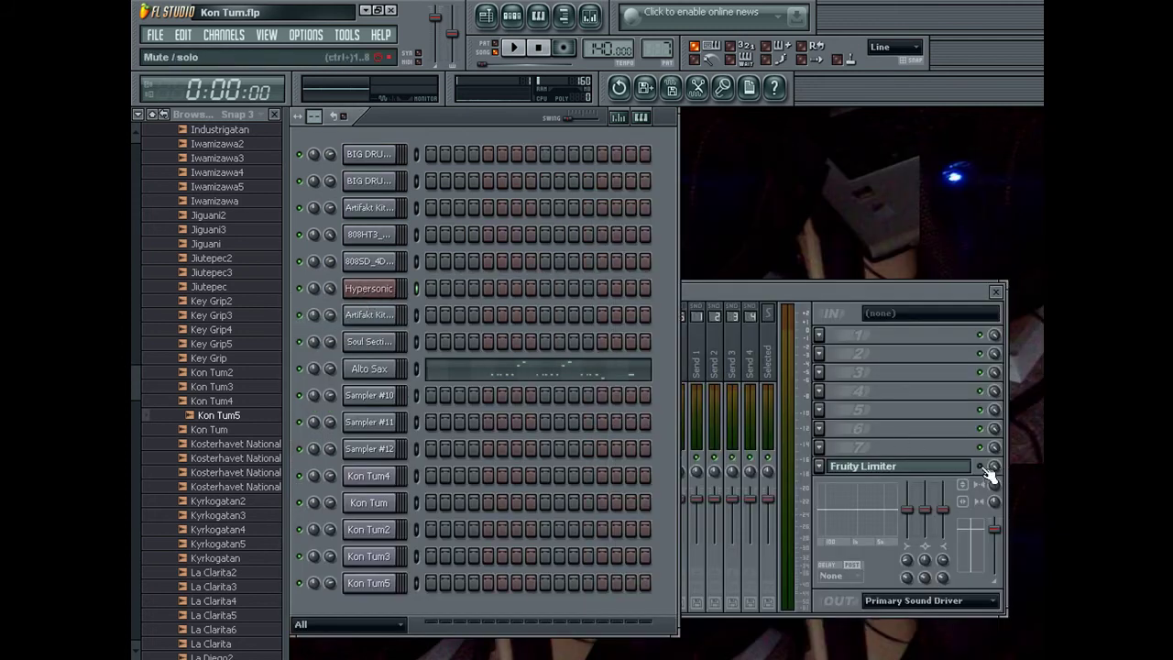
pyautogui.click(980, 466)
# Step through the patterns to the empty Pattern 5 and start playback of the song
pyautogui.click(362, 285)
pyautogui.click(358, 285)
pyautogui.press('2')
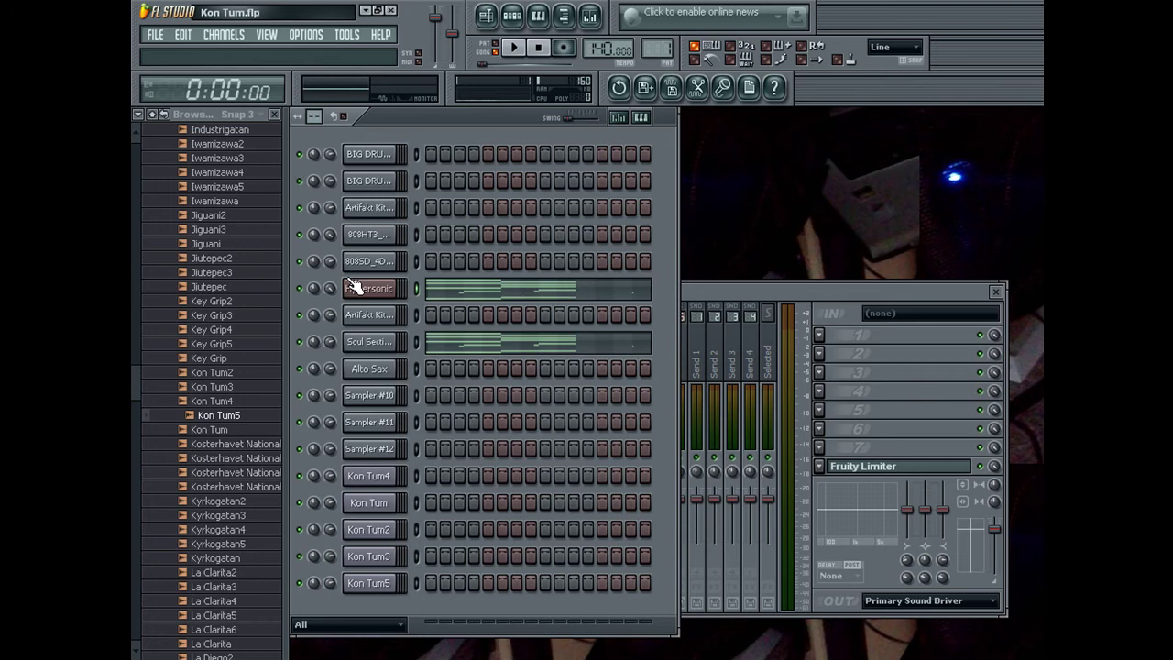
pyautogui.press('3')
pyautogui.press('4')
pyautogui.press('5')
pyautogui.press('6')
pyautogui.press('5')
pyautogui.press('space')
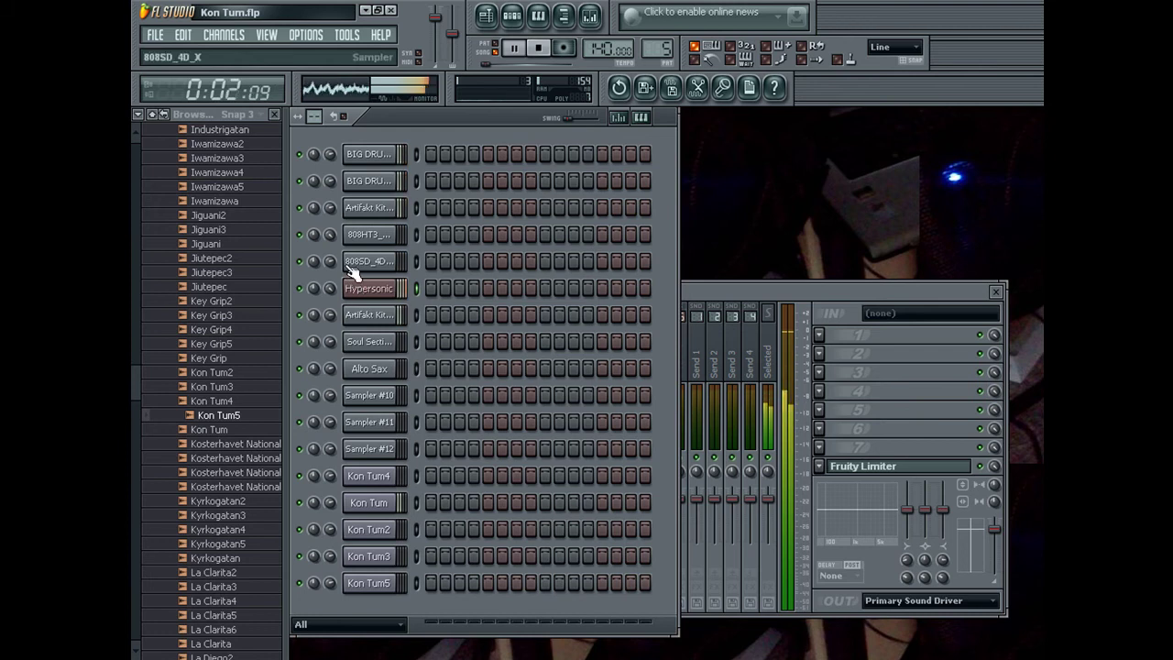
# Change the Hypersonic channel's root note and load Bright Grand Piano from Acoustic Pianos into part 1
pyautogui.click(368, 290)
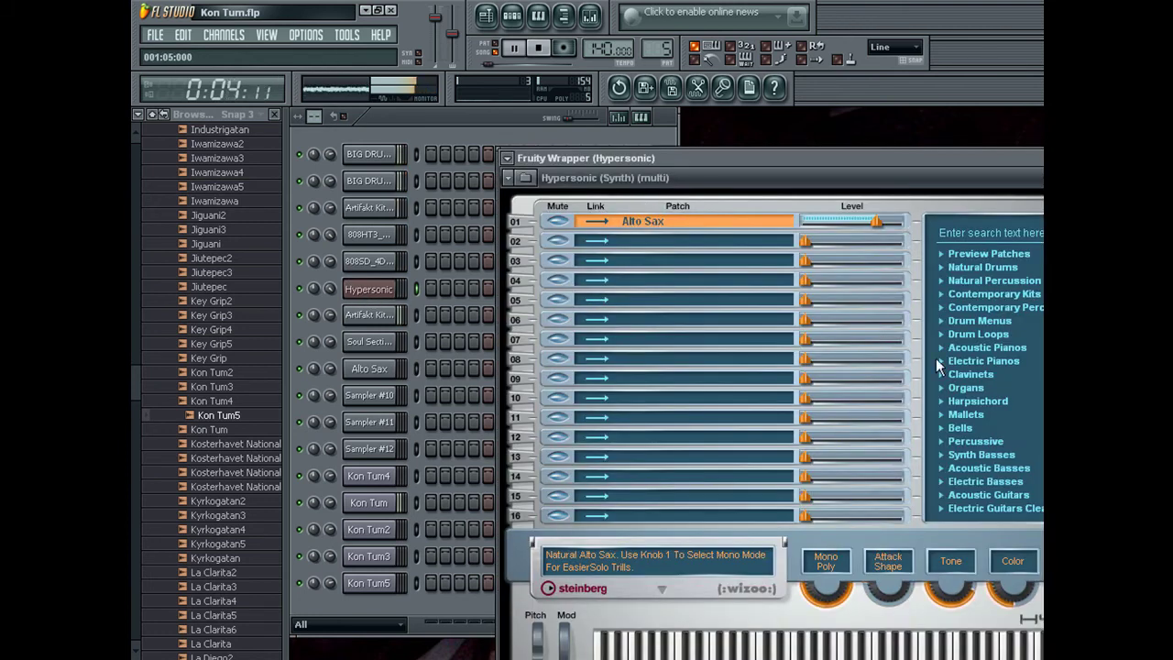
pyautogui.moveTo(766, 156); pyautogui.dragTo(589, 383)
pyautogui.moveTo(930, 310); pyautogui.dragTo(958, 310)
pyautogui.press('space')
pyautogui.rightClick(957, 300)
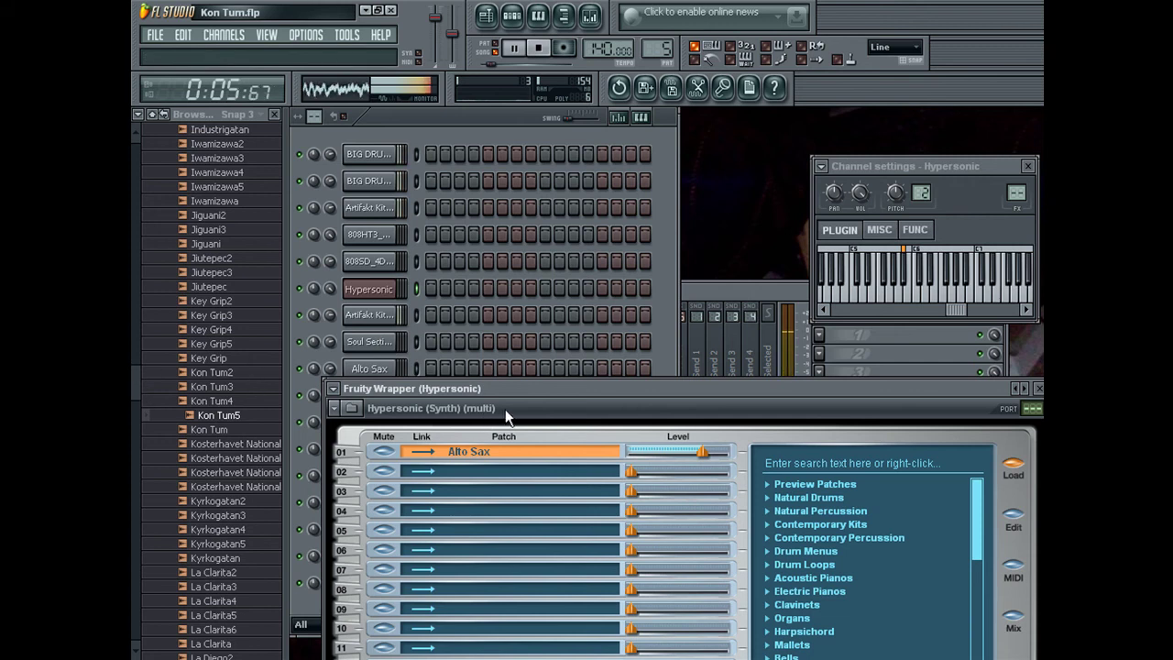
pyautogui.moveTo(522, 399); pyautogui.dragTo(545, 203)
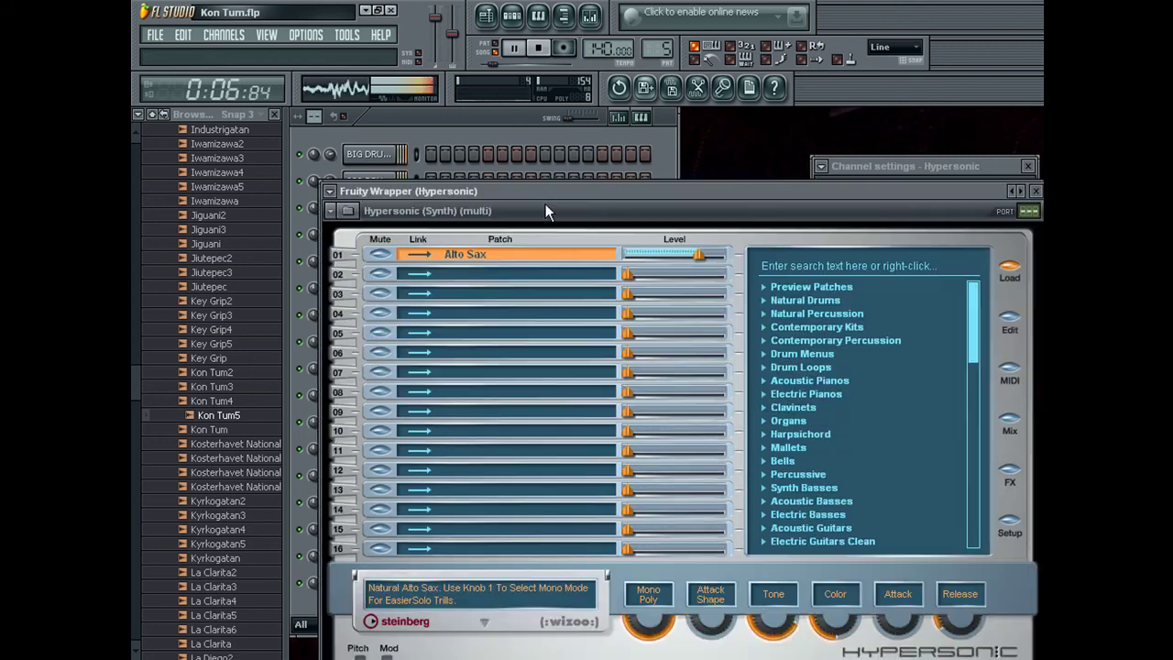
pyautogui.click(762, 380)
pyautogui.click(781, 406)
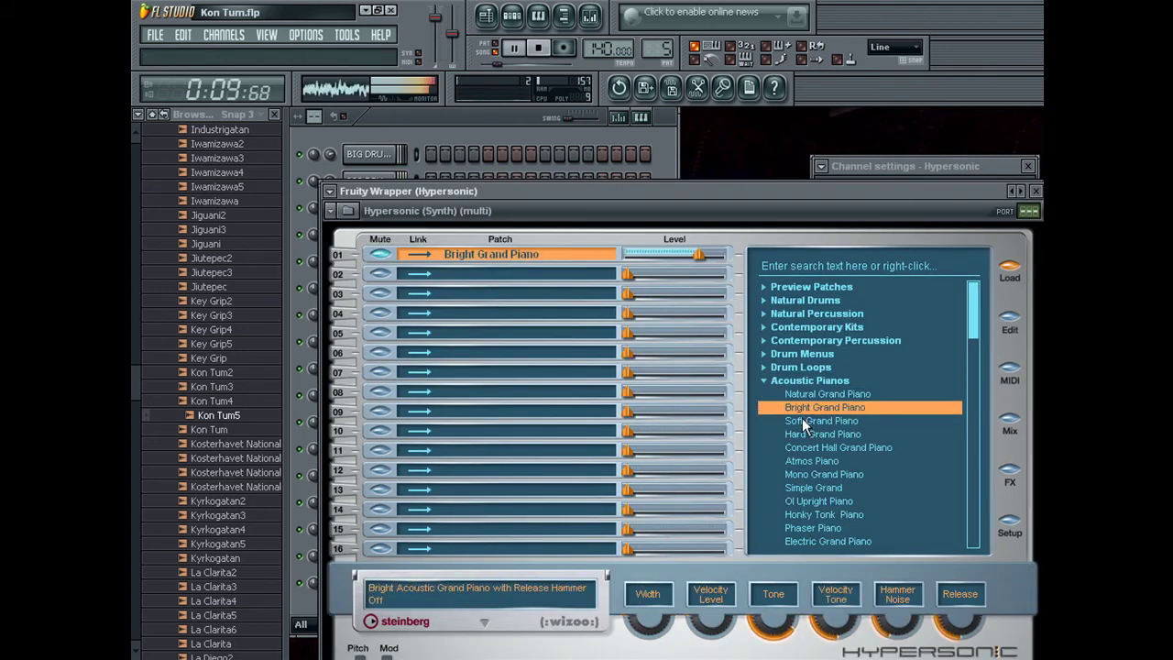
# Close the Hypersonic windows and set the two BIG DRUM channel volumes to 86% and 91%
pyautogui.click(917, 166)
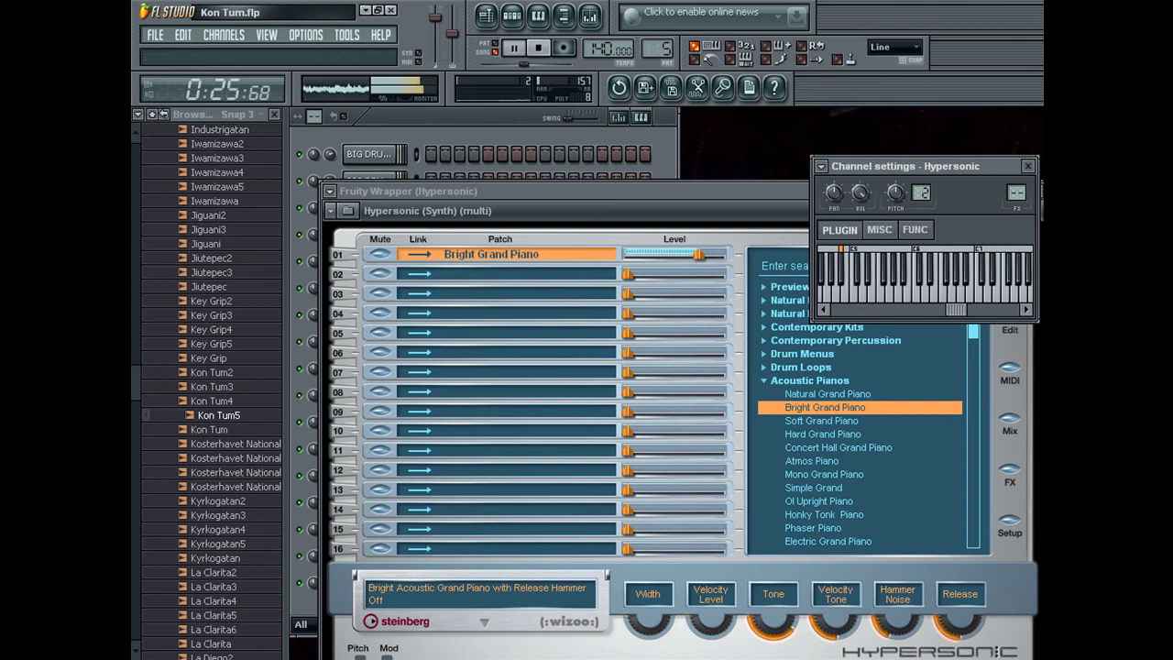
pyautogui.click(1030, 168)
pyautogui.click(1033, 191)
pyautogui.moveTo(330, 154); pyautogui.dragTo(330, 153)
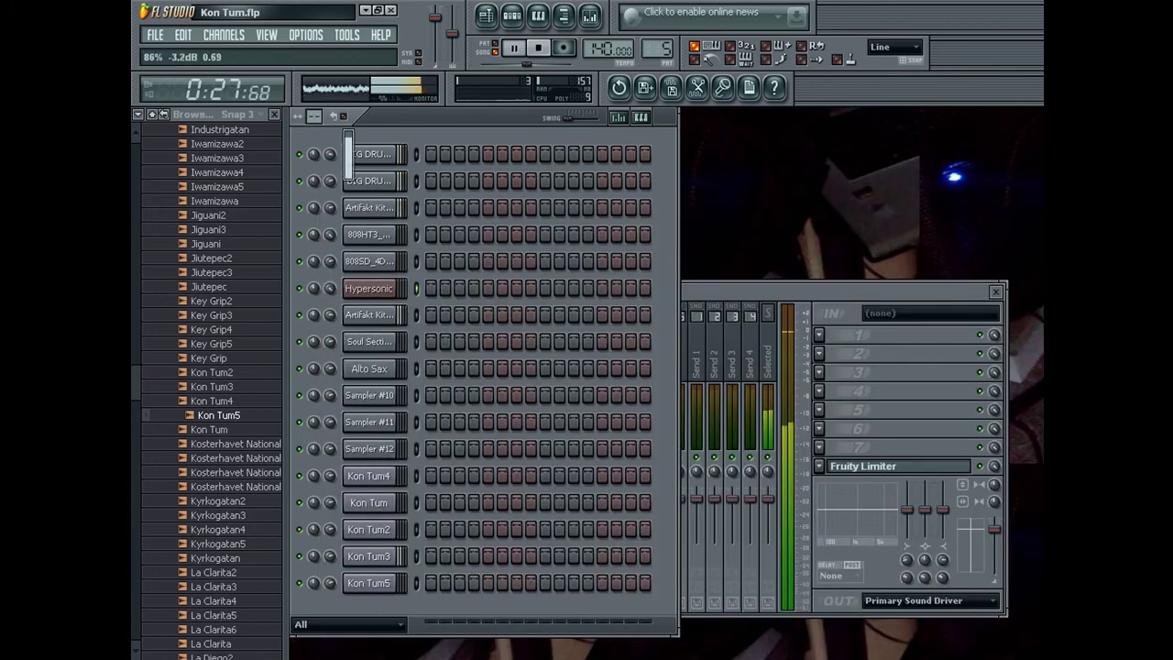
pyautogui.click(331, 154)
pyautogui.click(330, 182)
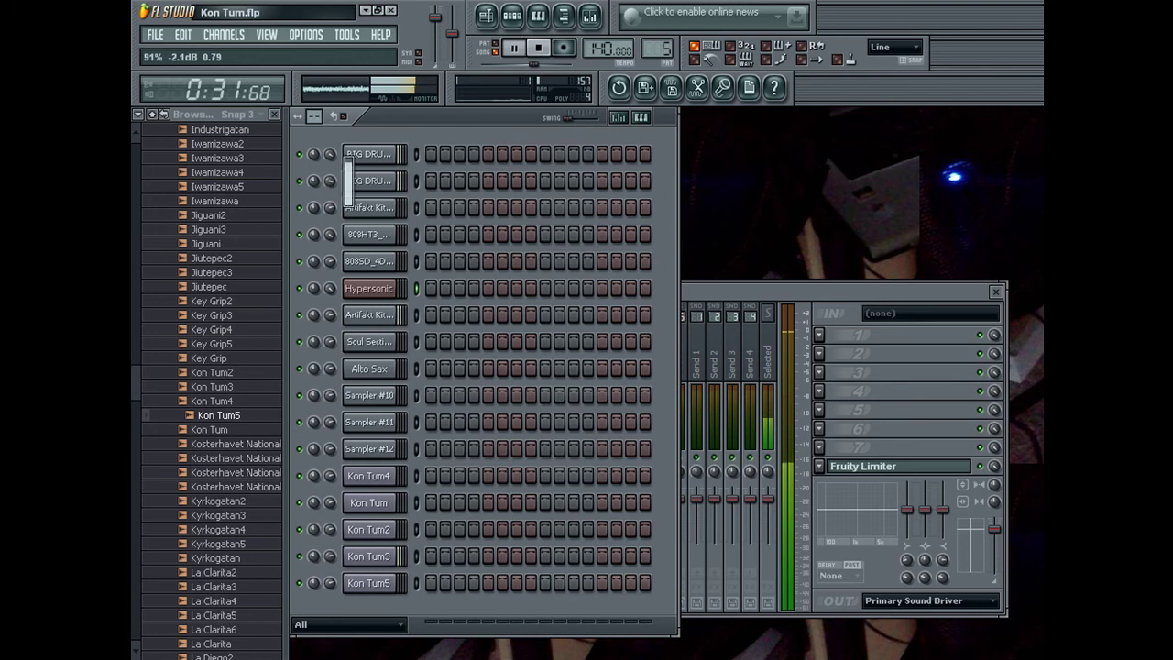
# Delete the Kon Tum5 clips starting in bars 19 and 11 from the playlist
pyautogui.click(349, 289)
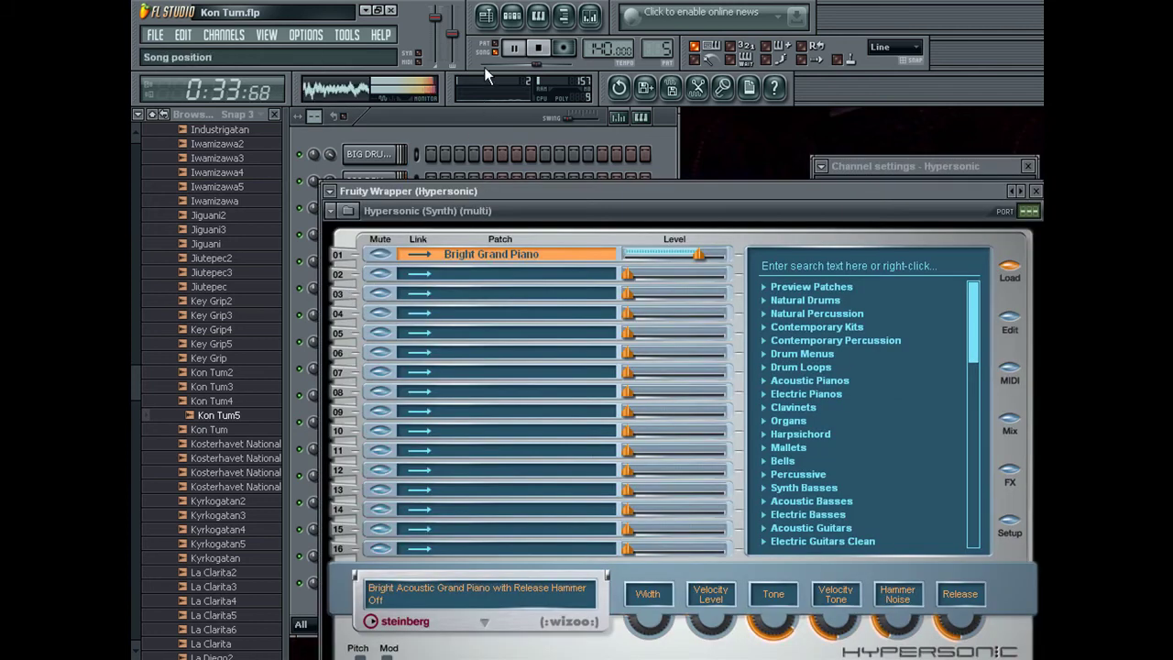
pyautogui.click(486, 16)
pyautogui.moveTo(616, 135); pyautogui.dragTo(508, 157)
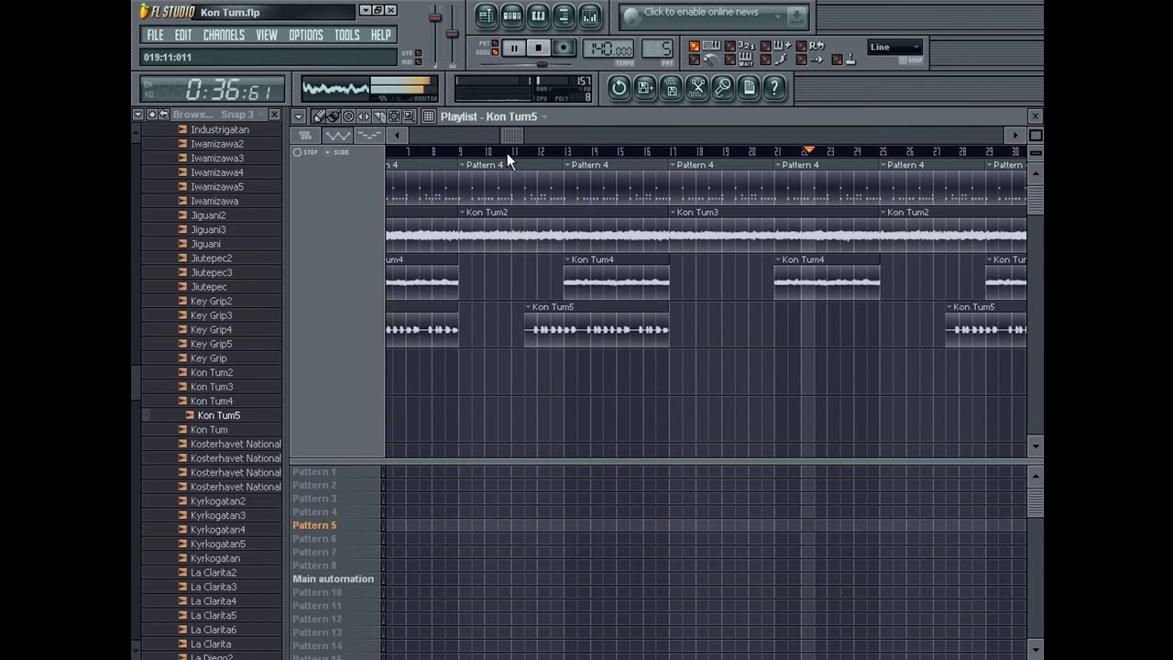
pyautogui.rightClick(633, 329)
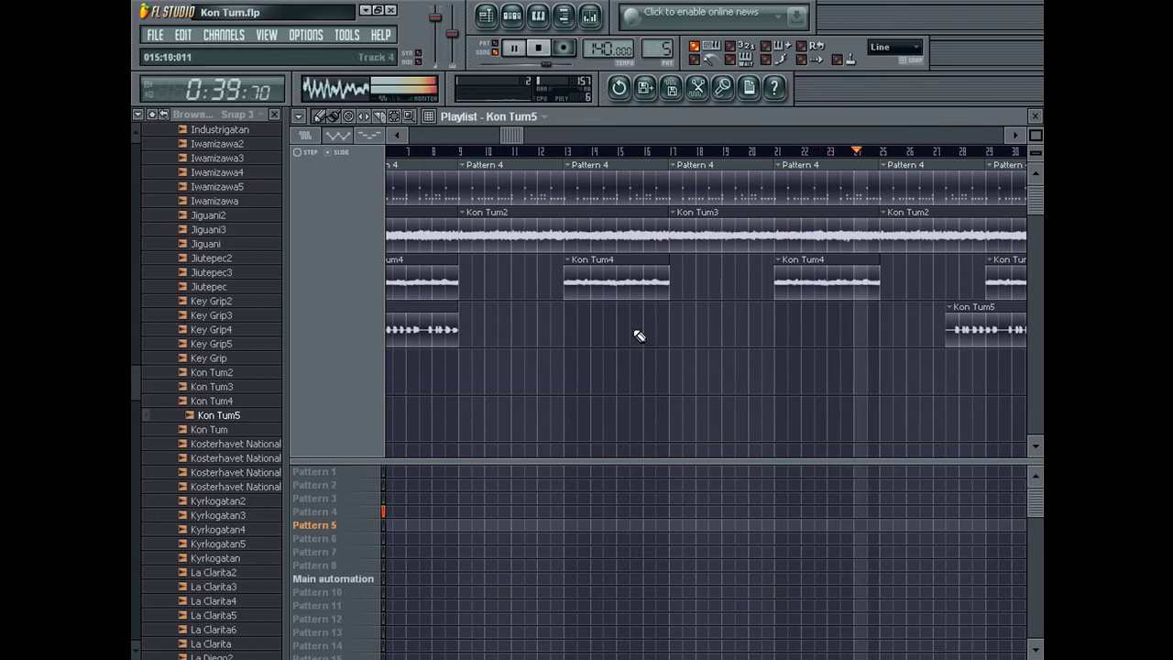
# Open the Euro Kit sample folder under Music Is Me in the file browser
pyautogui.moveTo(135, 330); pyautogui.dragTo(375, 165)
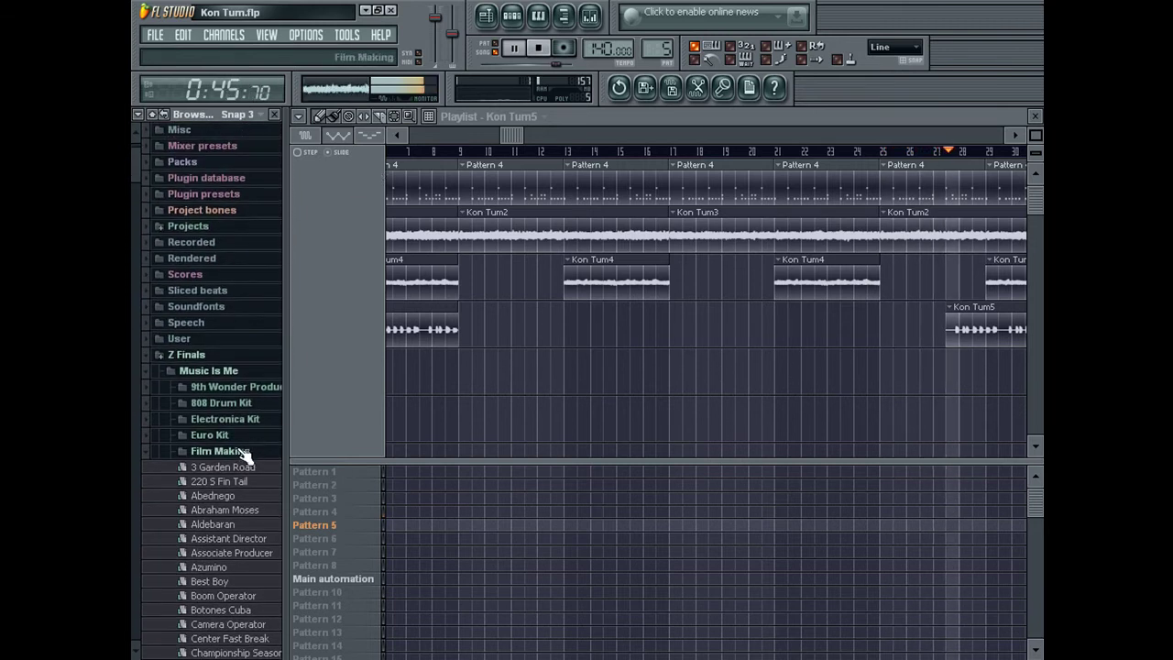
pyautogui.click(224, 436)
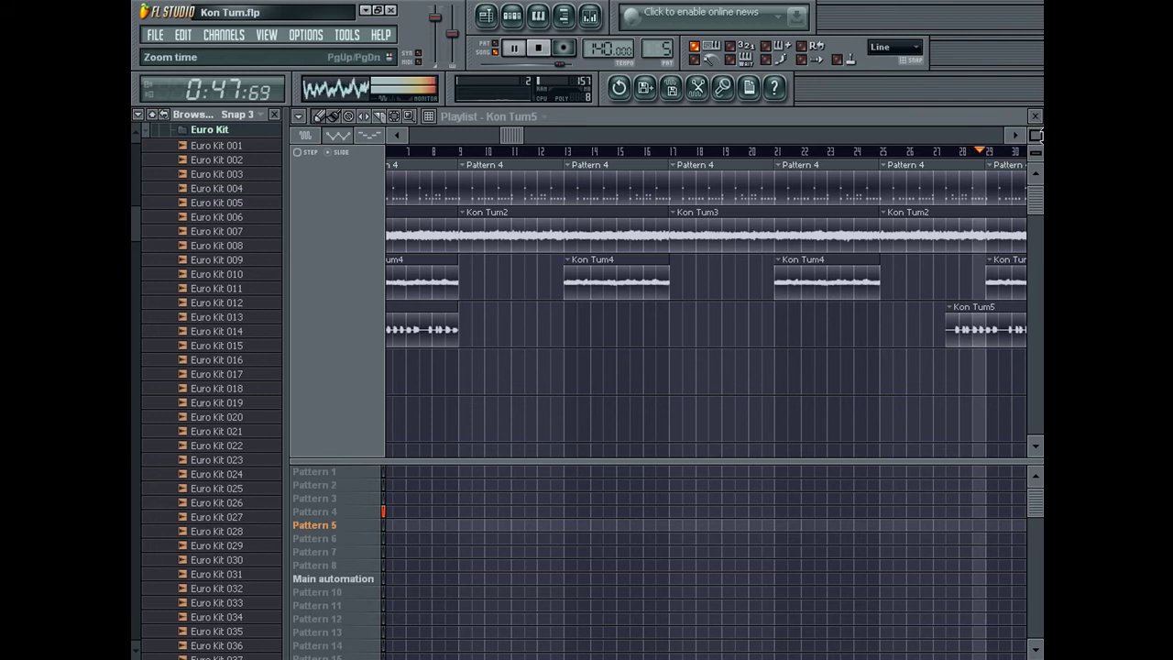
# Restore the last deleted Pattern 4 clip, slice it shortly after bar 29, and delete the remainder
pyautogui.click(707, 135)
pyautogui.moveTo(708, 134); pyautogui.dragTo(890, 124)
pyautogui.moveTo(1037, 135); pyautogui.dragTo(1038, 116)
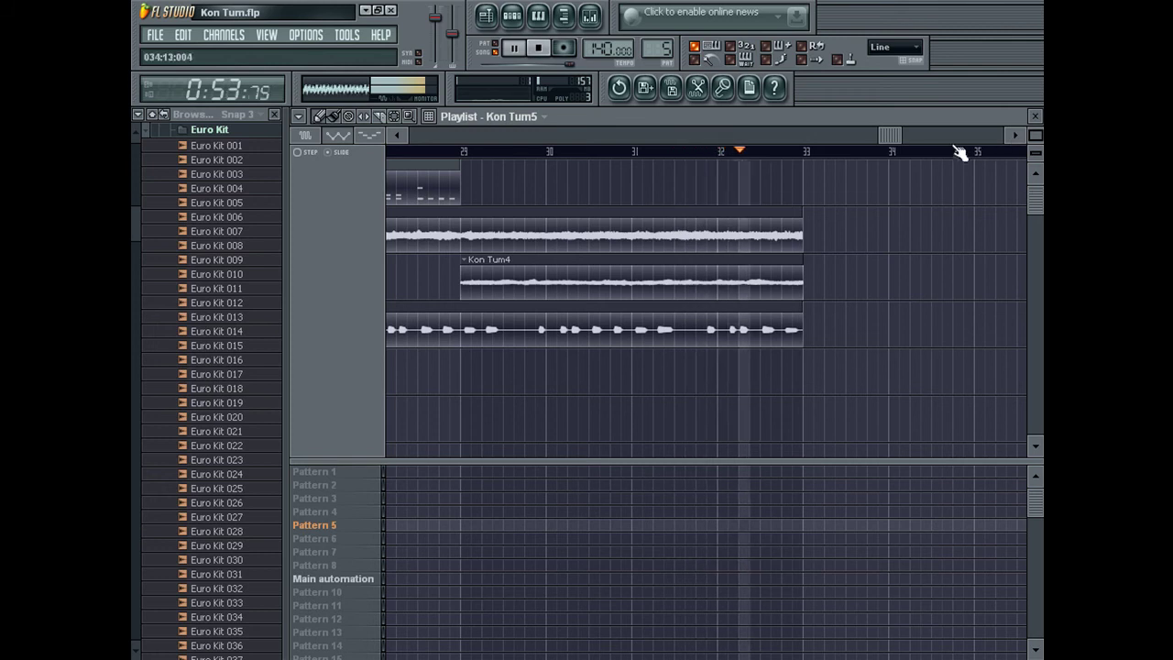
pyautogui.hotkey('ctrl', 'z')
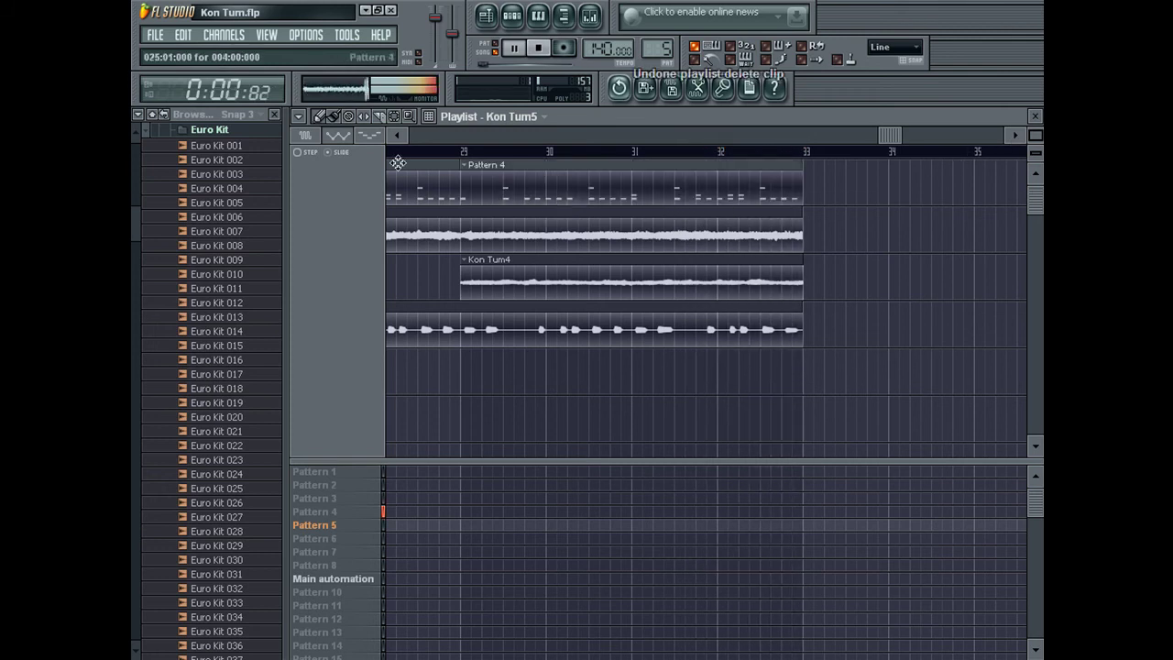
pyautogui.click(380, 117)
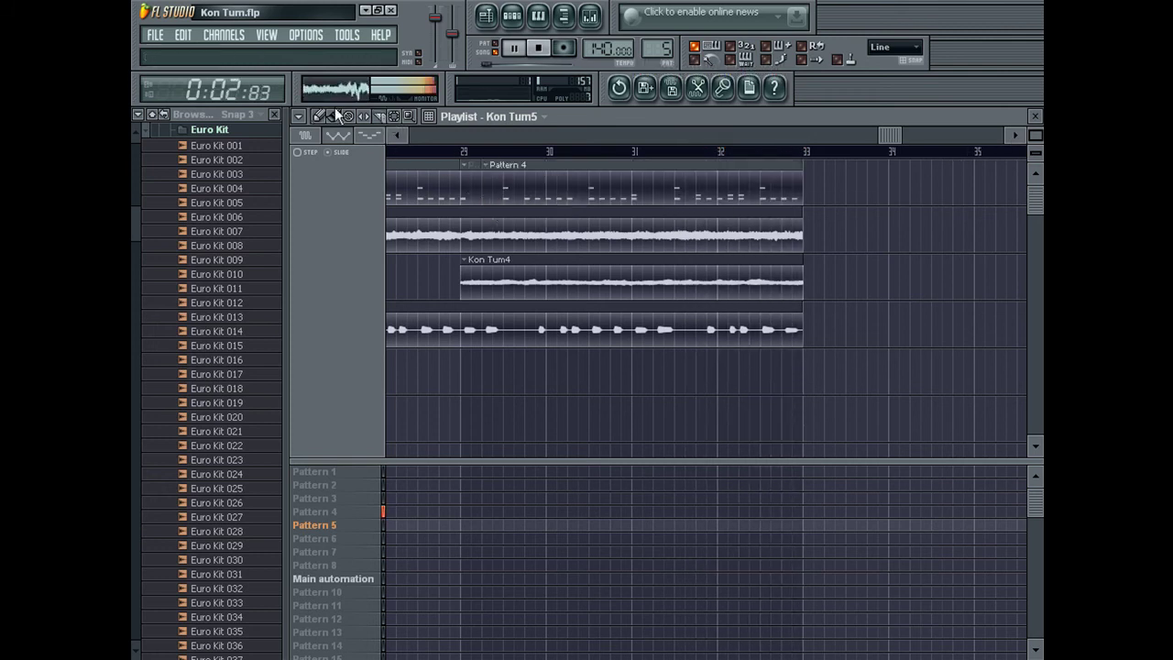
pyautogui.rightClick(591, 176)
# Duplicate the whole arrangement to start at bar 33, leaving out the copied Kon Tum5 clip near bar 35
pyautogui.moveTo(1036, 135); pyautogui.dragTo(1037, 155)
pyautogui.hotkey('ctrl', 'a')
pyautogui.hotkey('ctrl', 'c')
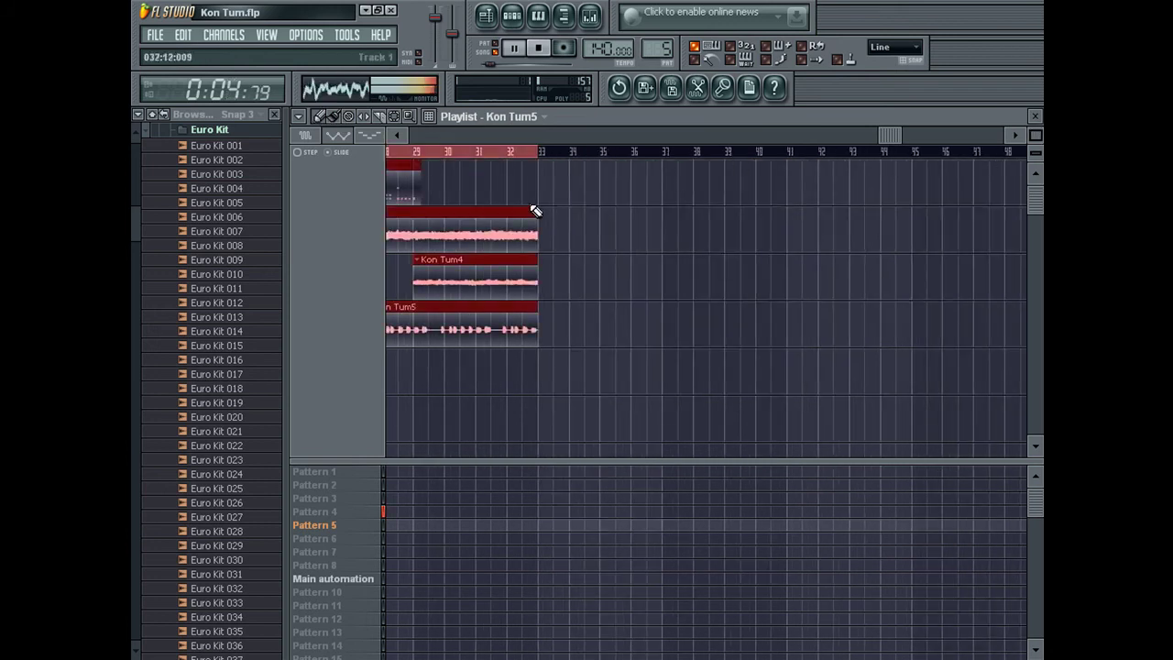
pyautogui.hotkey('ctrl', 'v')
pyautogui.moveTo(468, 231); pyautogui.dragTo(591, 229)
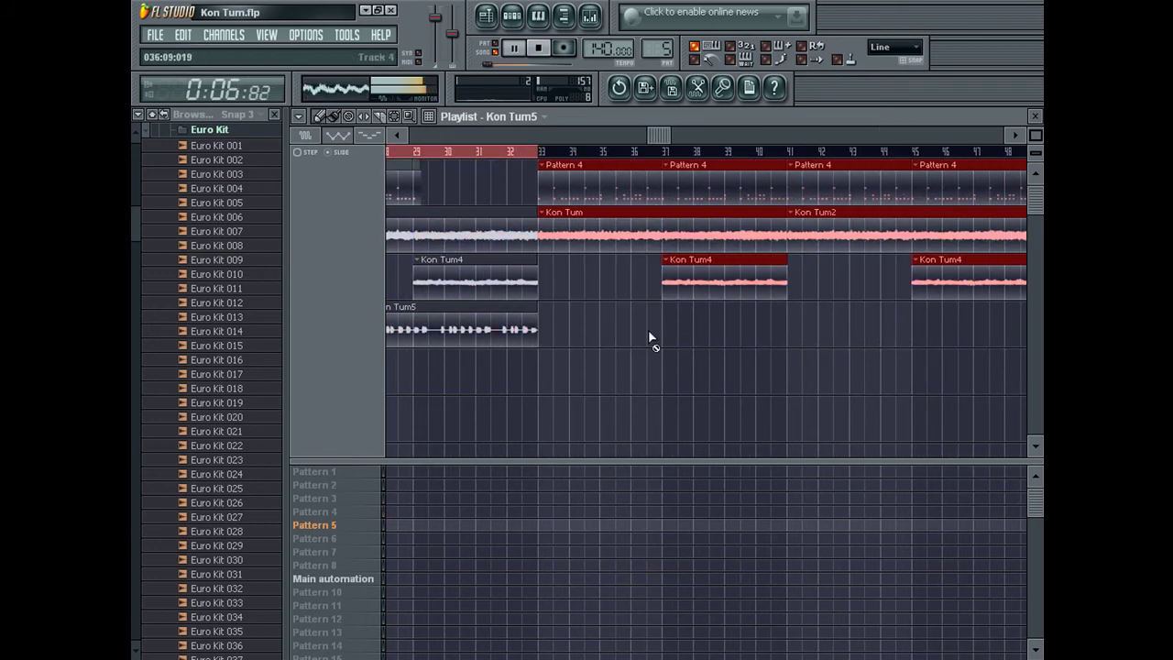
# Enlarge the playlist's clip area and move the copied Kon Tum5 clip from bar 59 to an earlier position
pyautogui.moveTo(1036, 136); pyautogui.dragTo(1036, 151)
pyautogui.moveTo(816, 461); pyautogui.dragTo(816, 501)
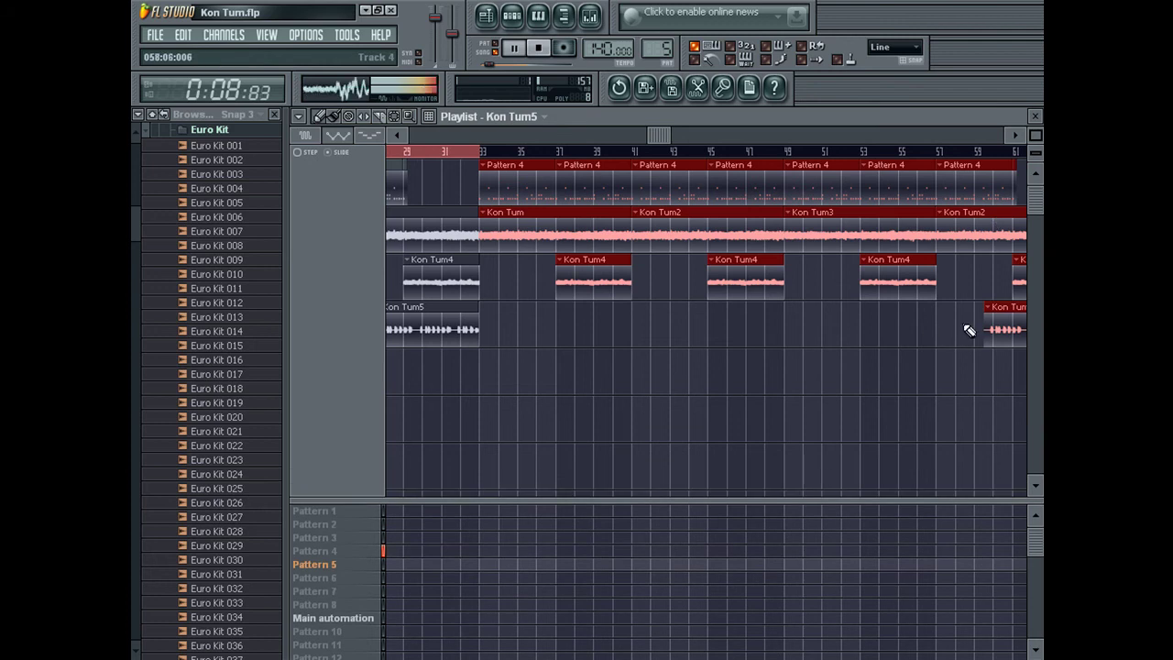
pyautogui.click(996, 324)
pyautogui.moveTo(996, 324); pyautogui.dragTo(861, 332)
# Route the Kon Tum2 channel to mixer insert 4 and close its channel settings
pyautogui.moveTo(658, 138); pyautogui.dragTo(389, 151)
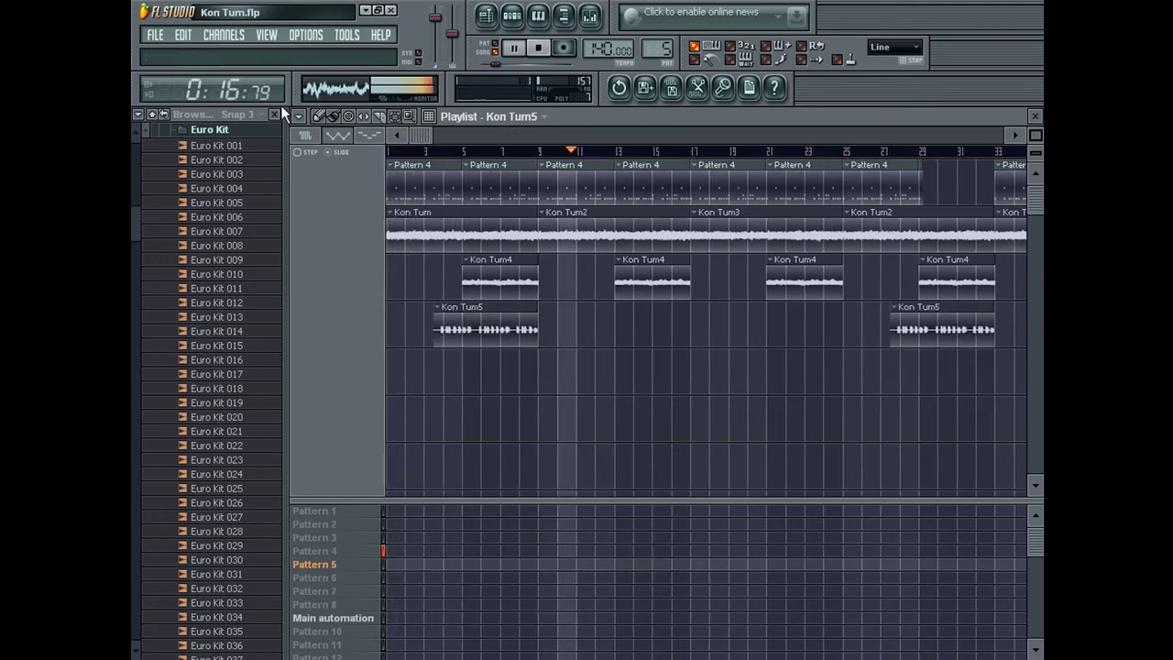
pyautogui.click(568, 212)
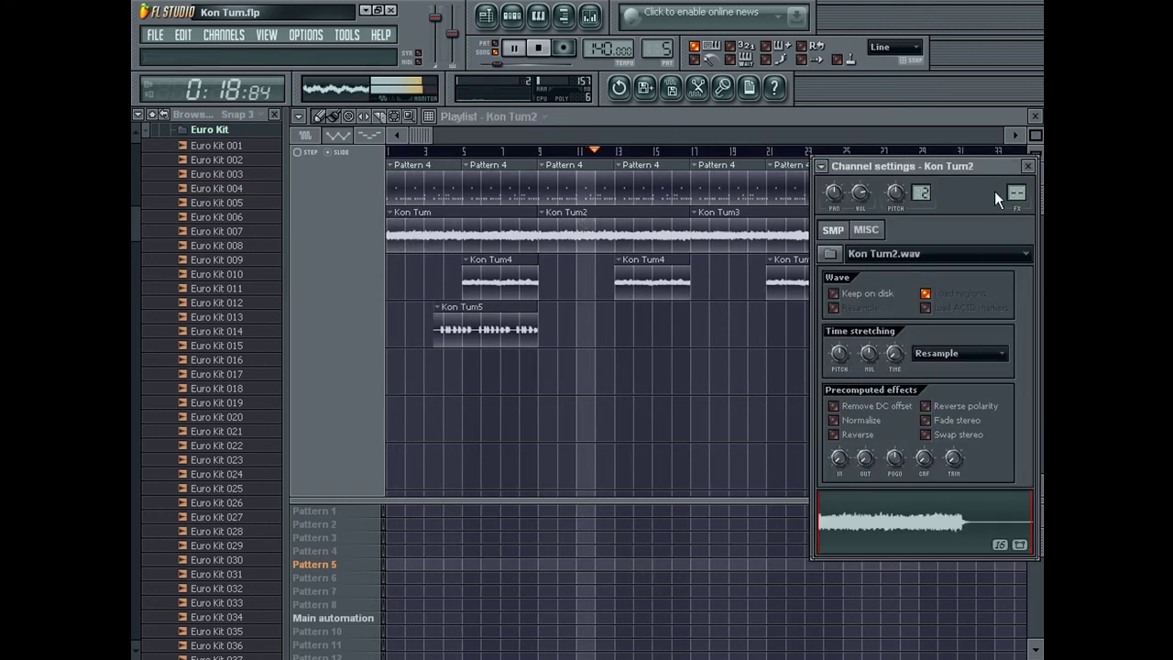
pyautogui.click(589, 17)
pyautogui.click(566, 18)
pyautogui.click(577, 26)
pyautogui.click(591, 18)
pyautogui.click(591, 19)
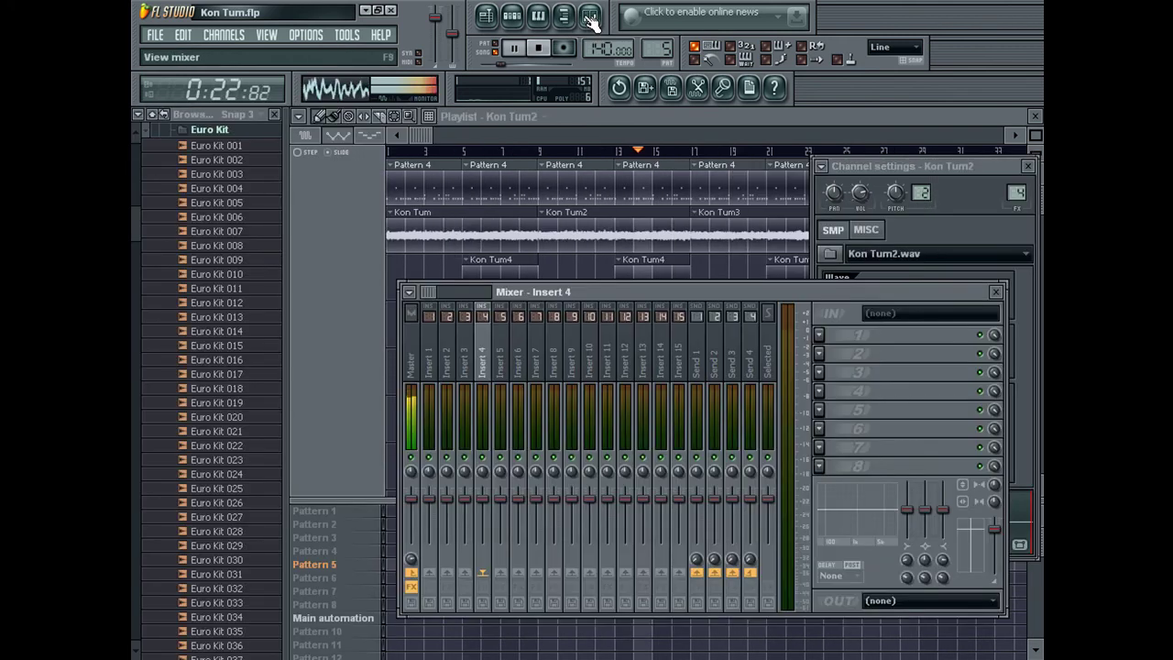
pyautogui.click(591, 18)
pyautogui.click(1028, 166)
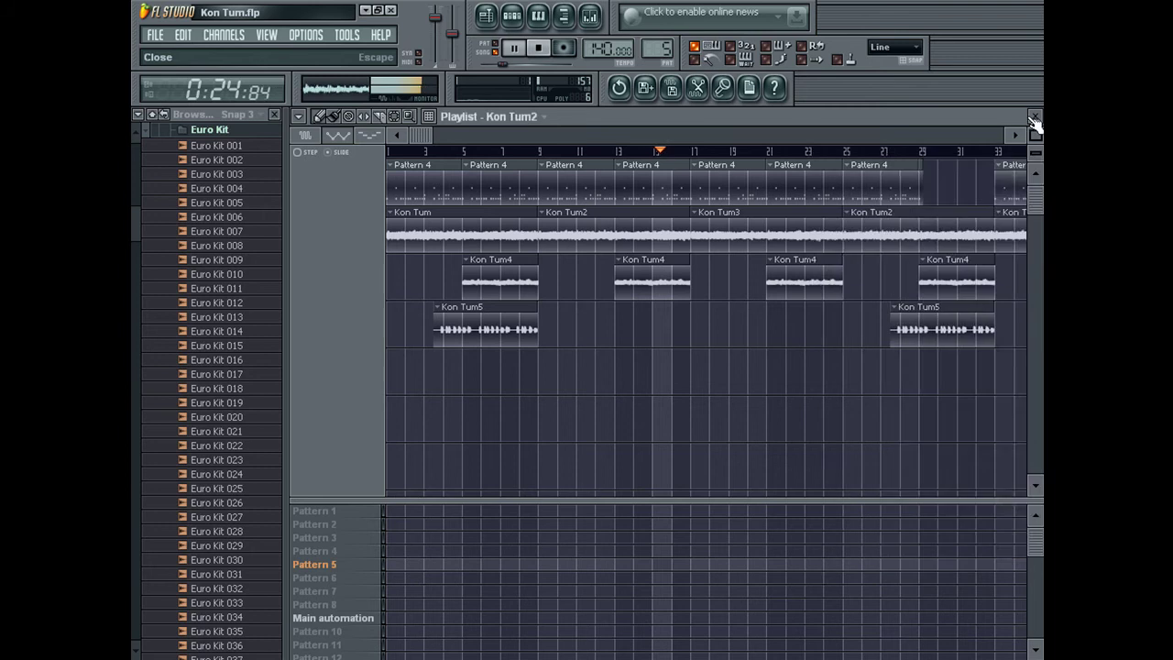
# Close the playlist and the Euro Kit folder, and open the AFP - 200 folder under HHS - African Kit
pyautogui.click(1034, 116)
pyautogui.click(366, 304)
pyautogui.click(352, 318)
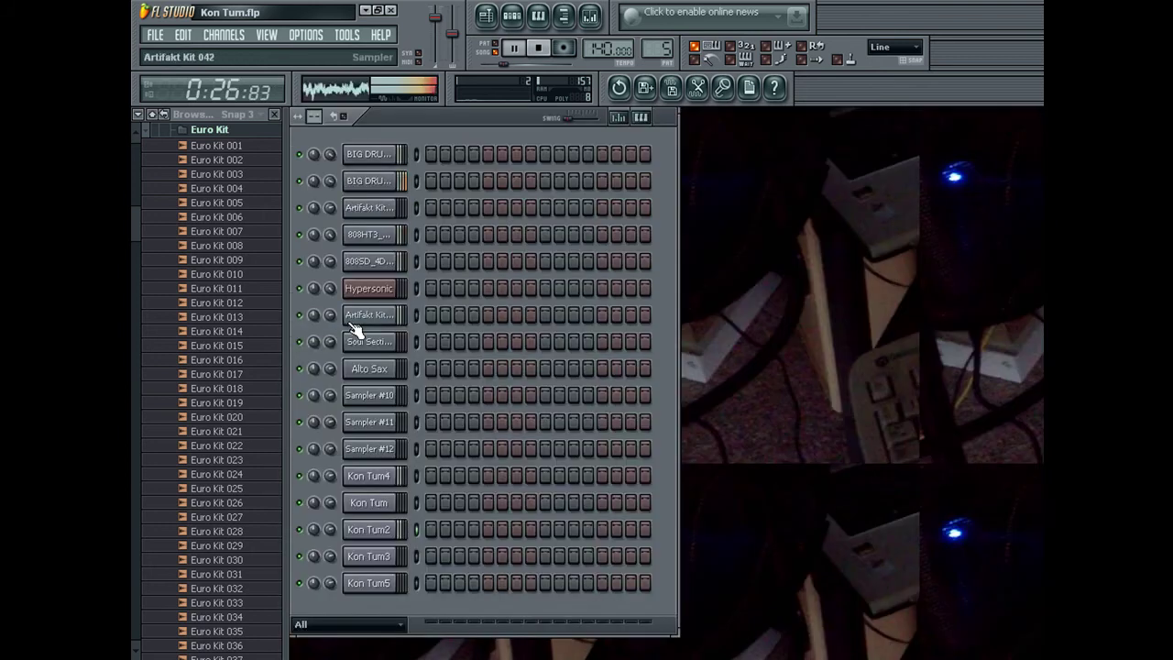
pyautogui.click(220, 133)
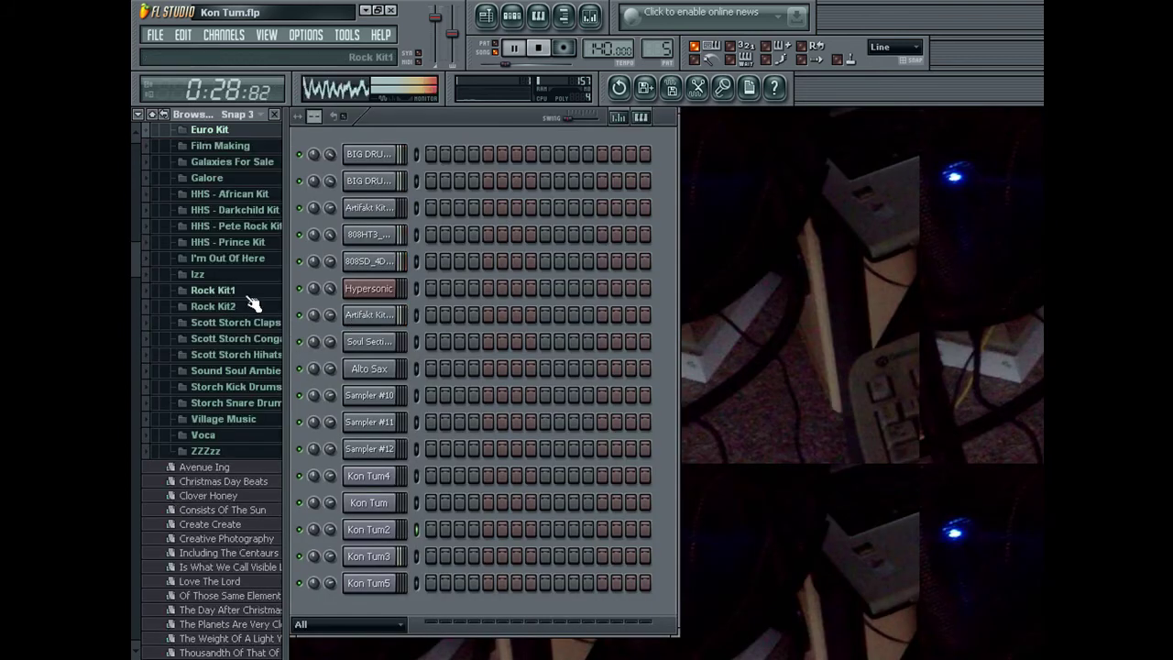
pyautogui.click(229, 195)
pyautogui.click(240, 210)
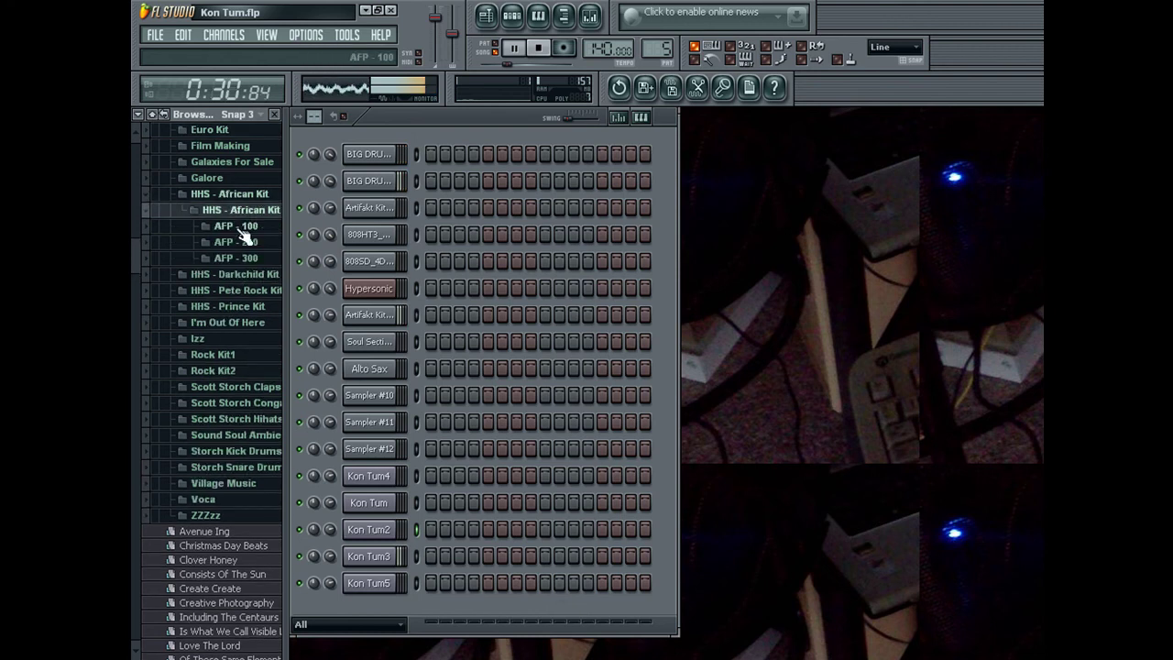
pyautogui.click(240, 242)
# Audition samples in the AFP - 200 folder, working from AFP2 (12) up to AFP2 (8)
pyautogui.click(258, 332)
pyautogui.press('Up')
pyautogui.press('Up')
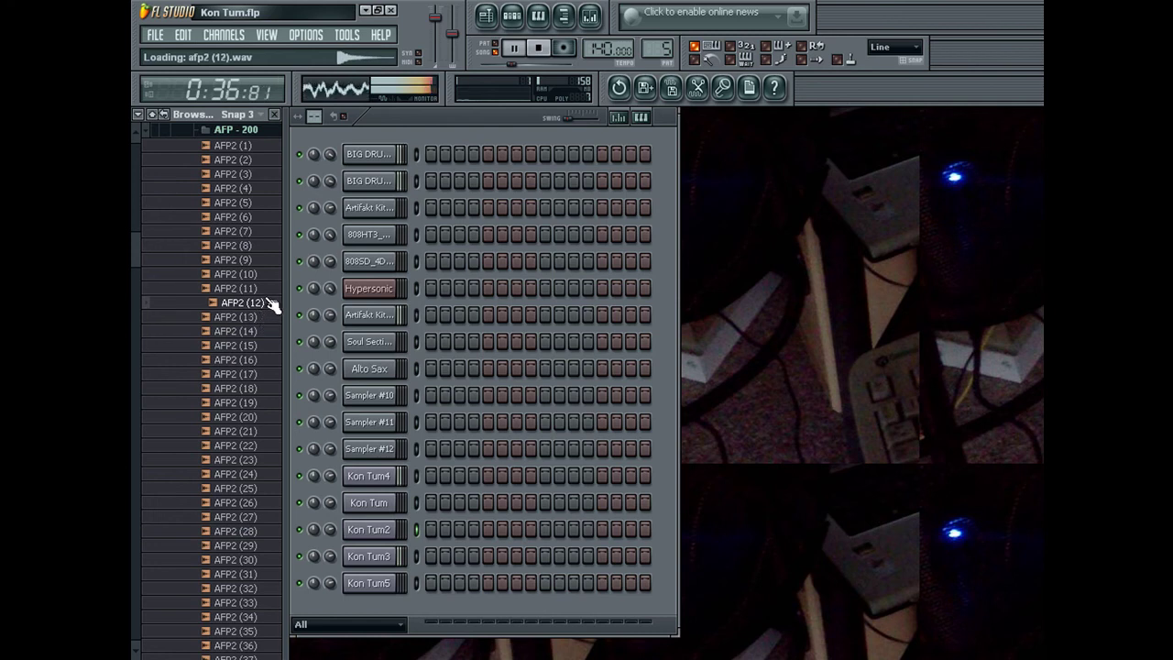
pyautogui.press('Up')
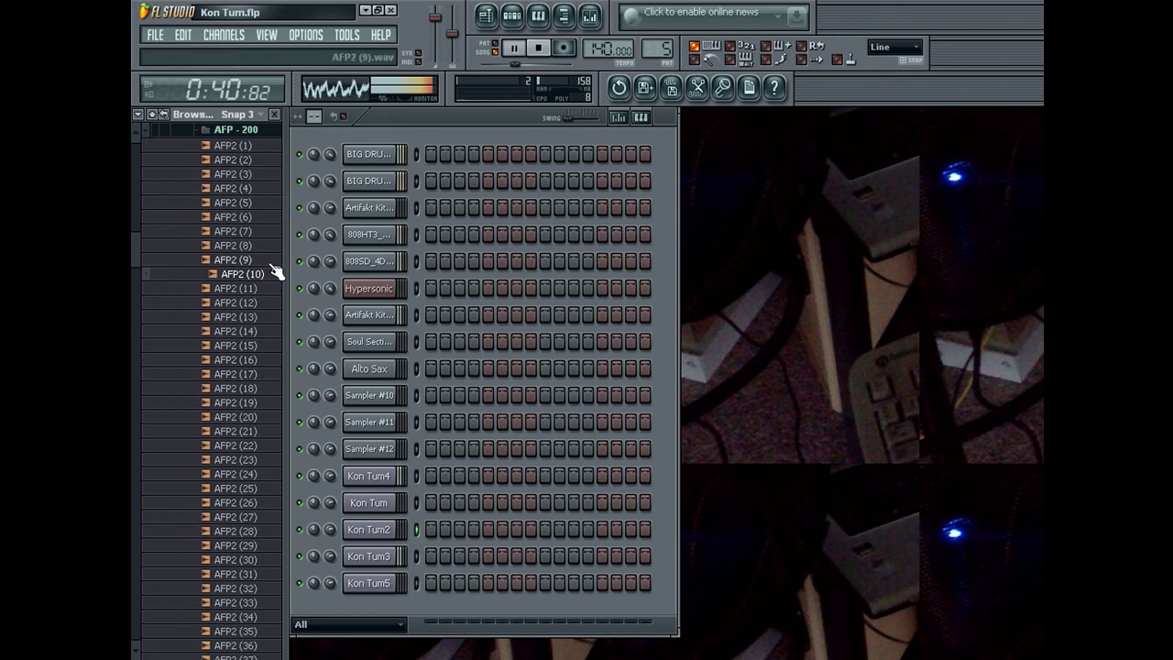
pyautogui.click(274, 242)
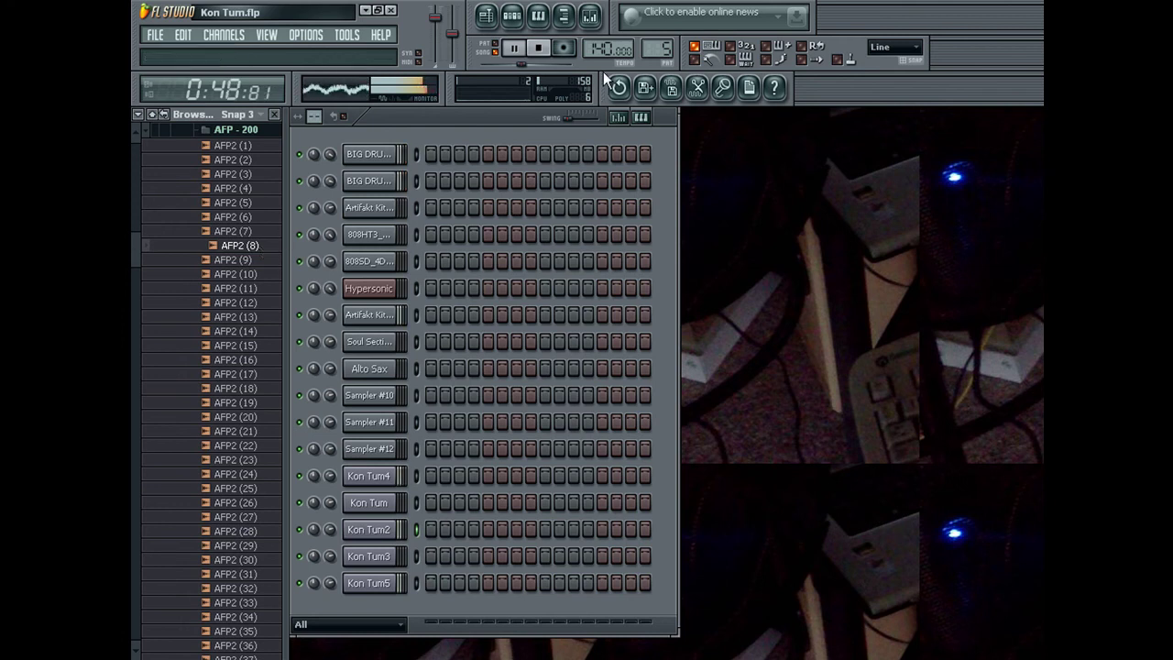
# Find 808HH_X2 in the 808 Drum Kit's HiHat folder and load it into the Sampler #10 channel
pyautogui.click(278, 133)
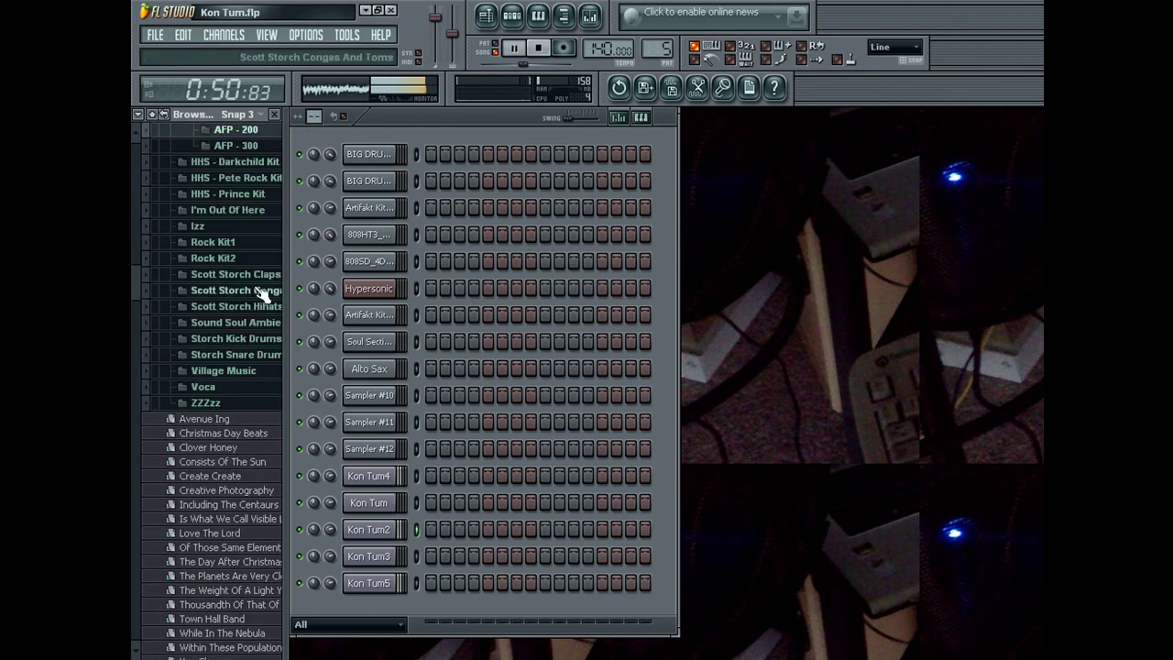
pyautogui.scroll(1, 252, 274)
pyautogui.scroll(12, 252, 275)
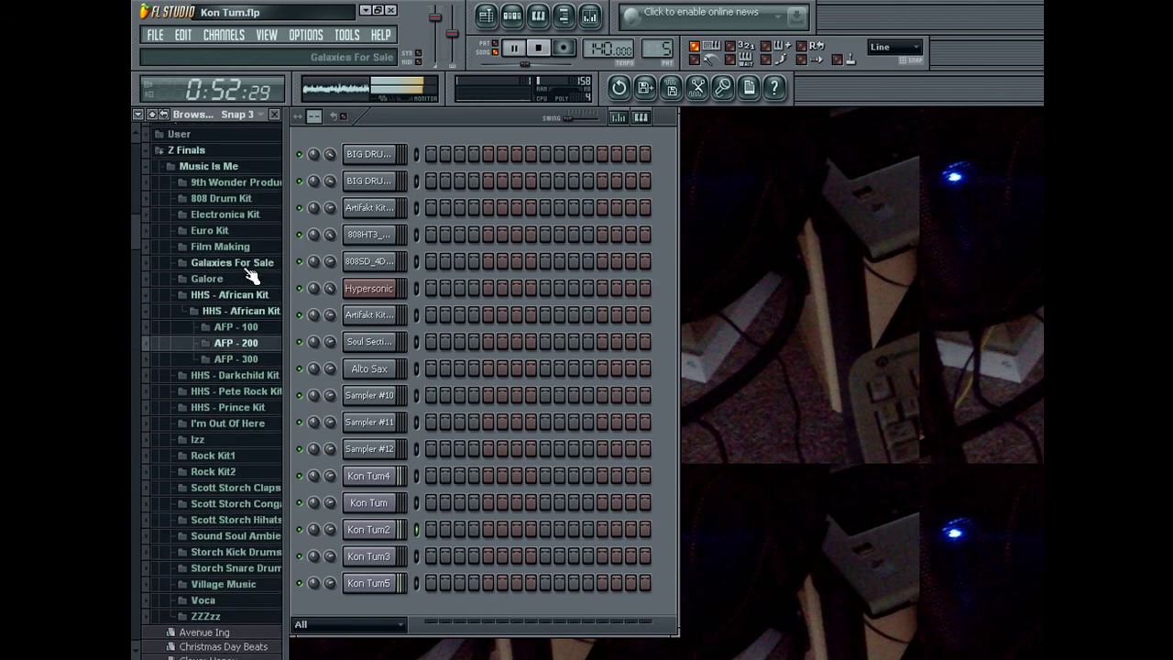
pyautogui.click(236, 200)
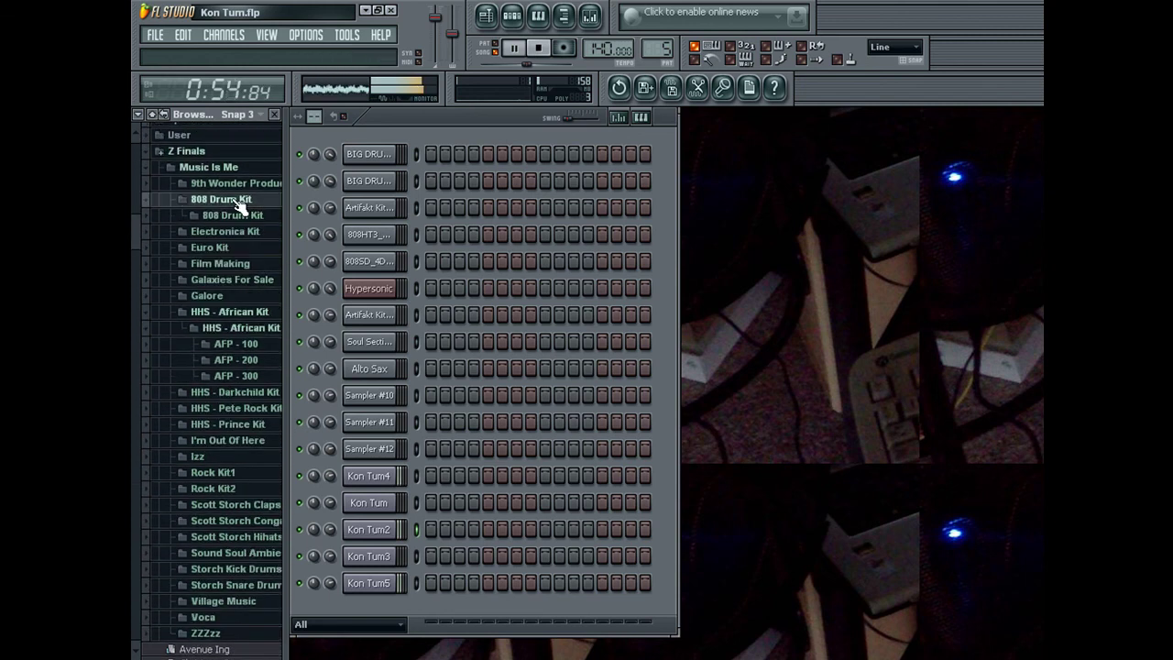
pyautogui.click(240, 216)
pyautogui.click(249, 277)
pyautogui.scroll(-1, 249, 286)
pyautogui.click(254, 299)
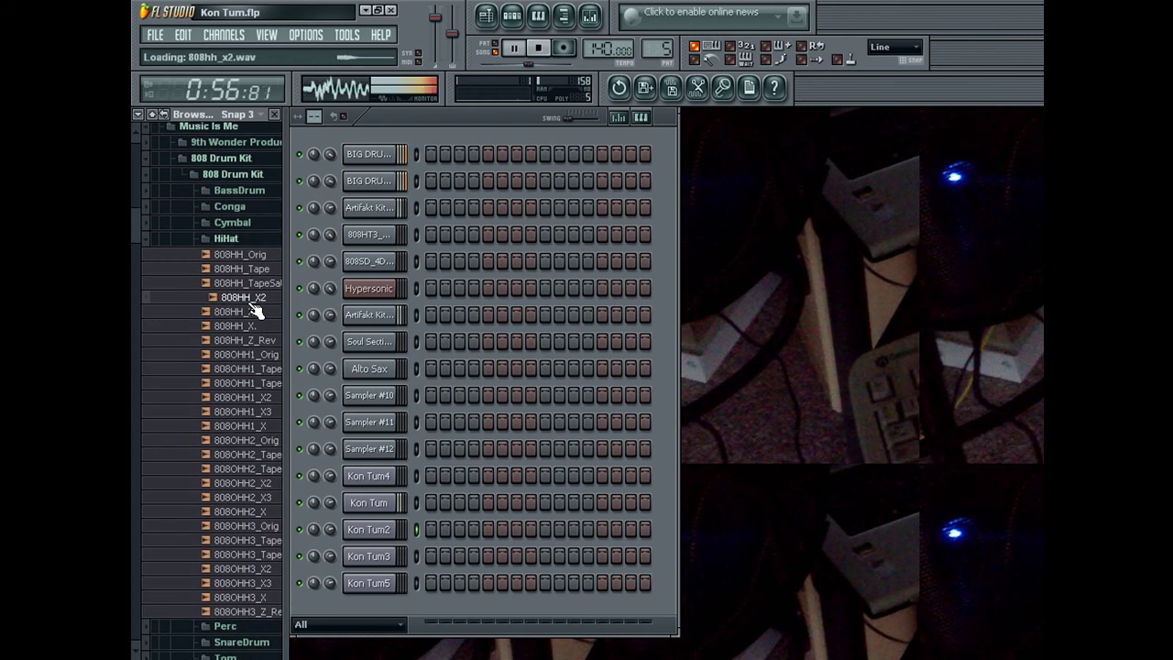
pyautogui.moveTo(254, 299); pyautogui.dragTo(353, 395)
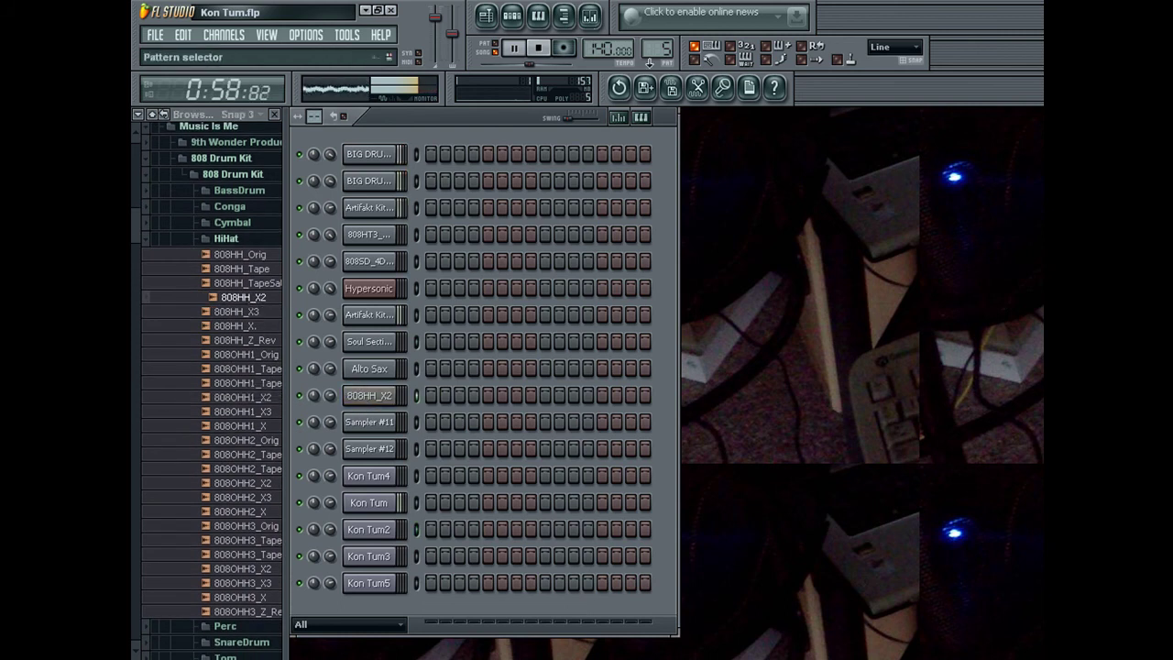
# Place a C5 note at the start of the 808HH_X2 piano roll and shorten it to two steps
pyautogui.click(548, 27)
pyautogui.click(350, 248)
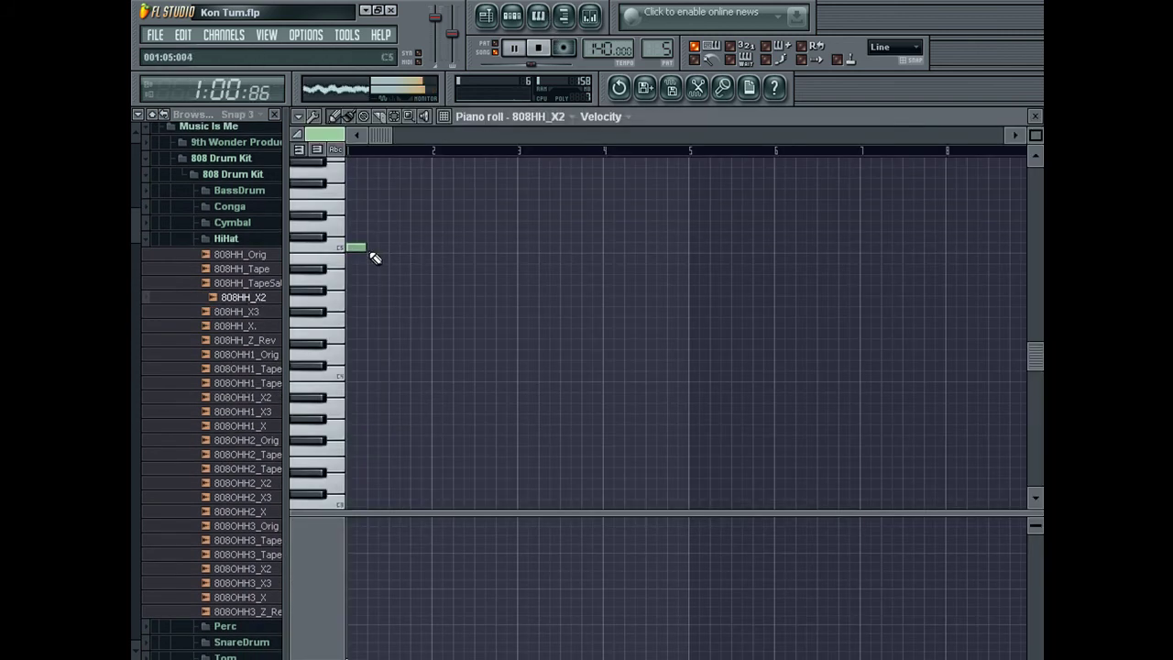
pyautogui.doubleClick(351, 248)
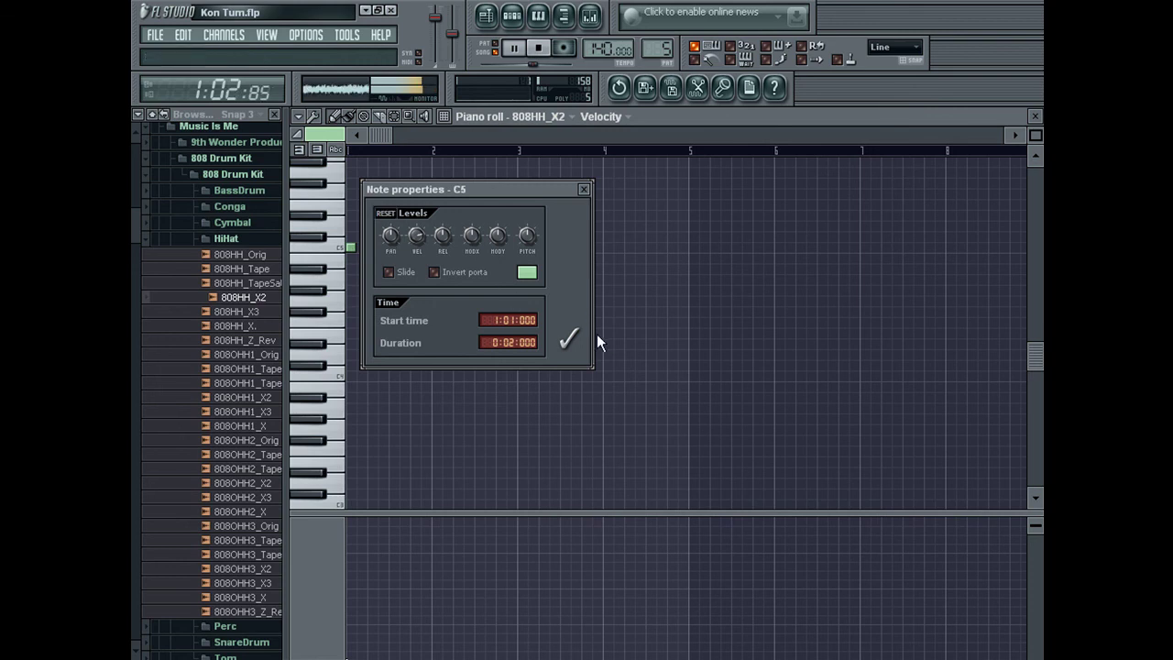
pyautogui.click(564, 336)
# Add two-step C5 notes to make four in a row, and lower the velocities of the added notes by varying amounts
pyautogui.click(362, 248)
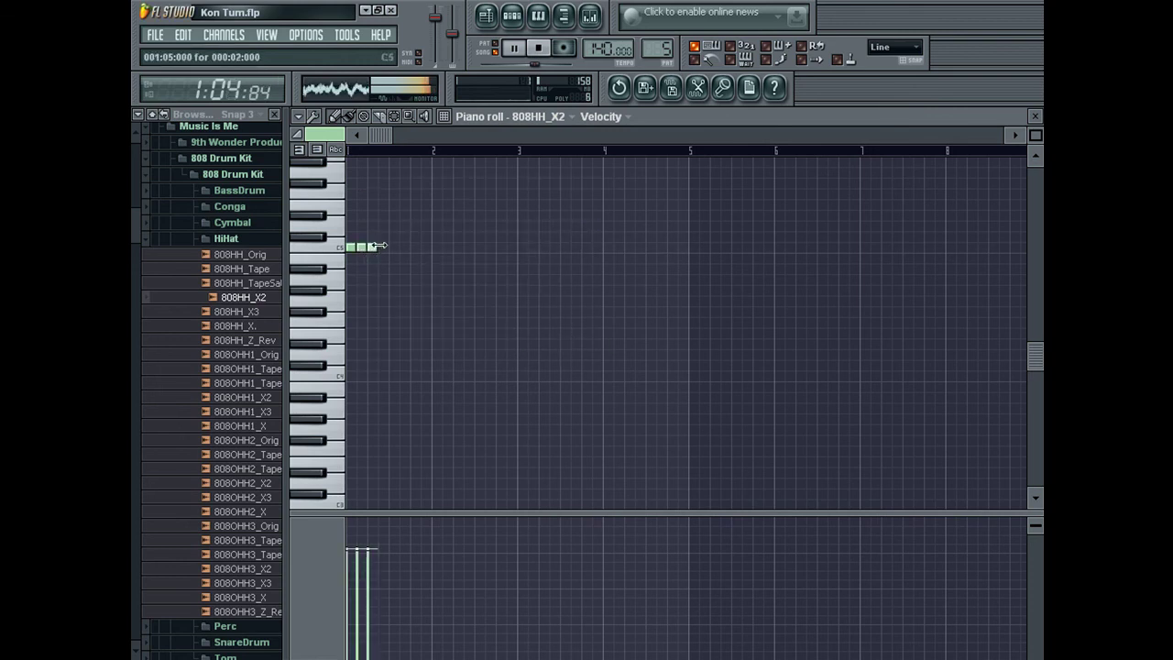
pyautogui.hotkey('ctrl', 'z')
pyautogui.click(358, 564)
pyautogui.click(378, 569)
# Duplicate the group of four hi-hat notes until the notes fill bars 1 to 4
pyautogui.hotkey('ctrl', 'a')
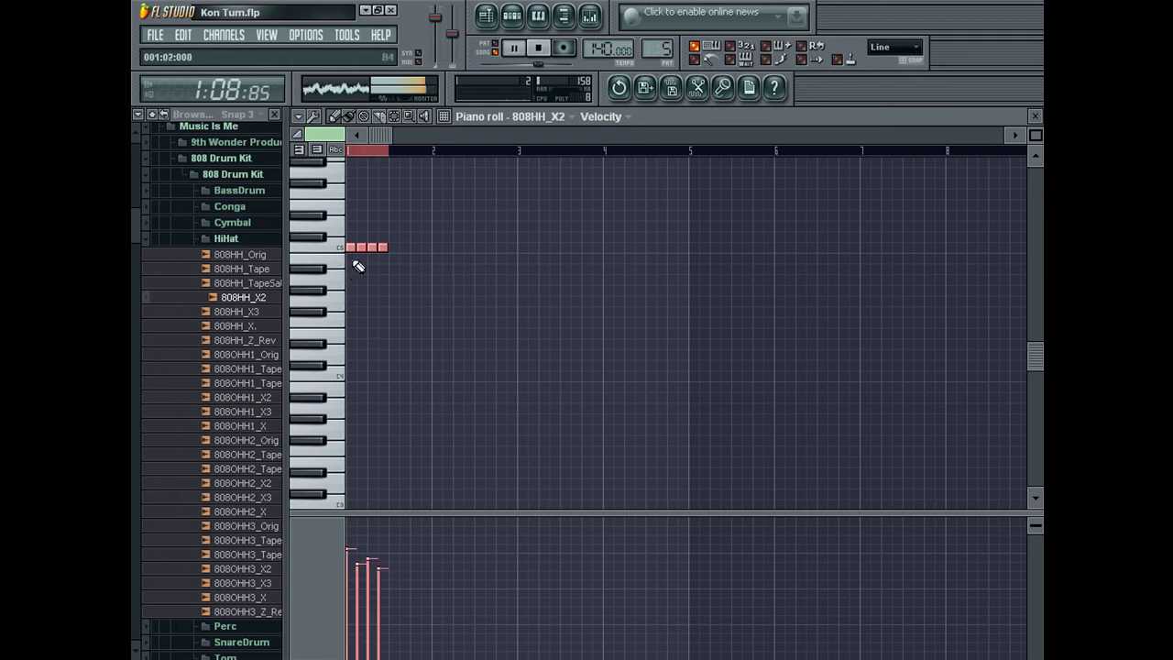
pyautogui.hotkey('ctrl', 'b')
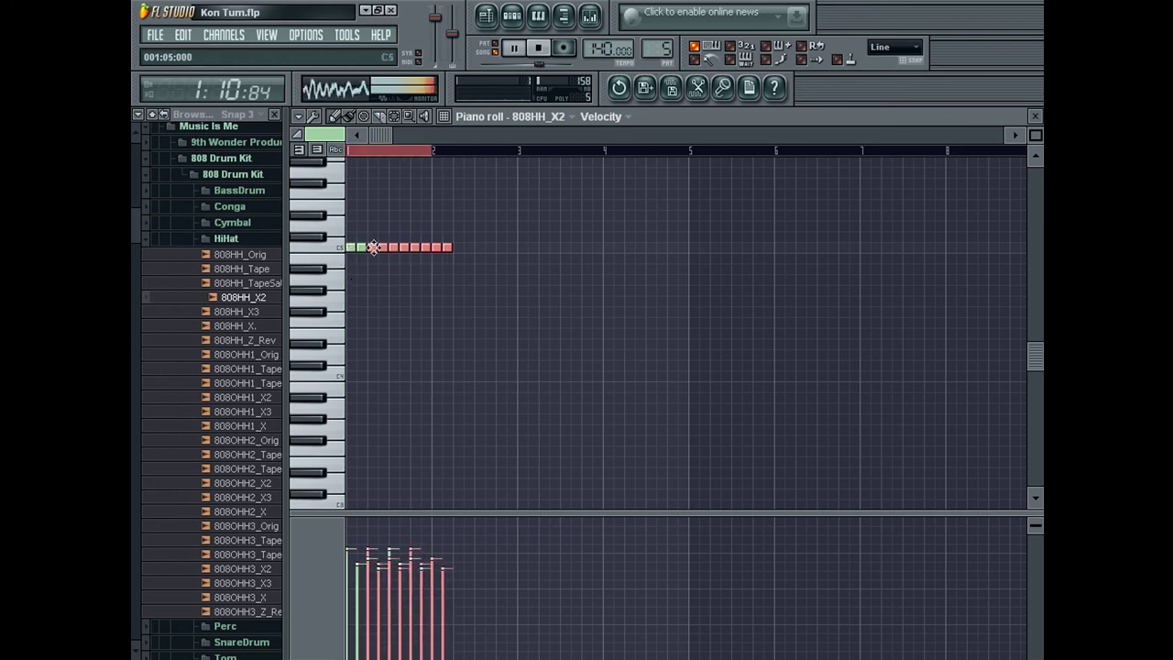
pyautogui.hotkey('ctrl', 'b')
pyautogui.hotkey('ctrl', 'a')
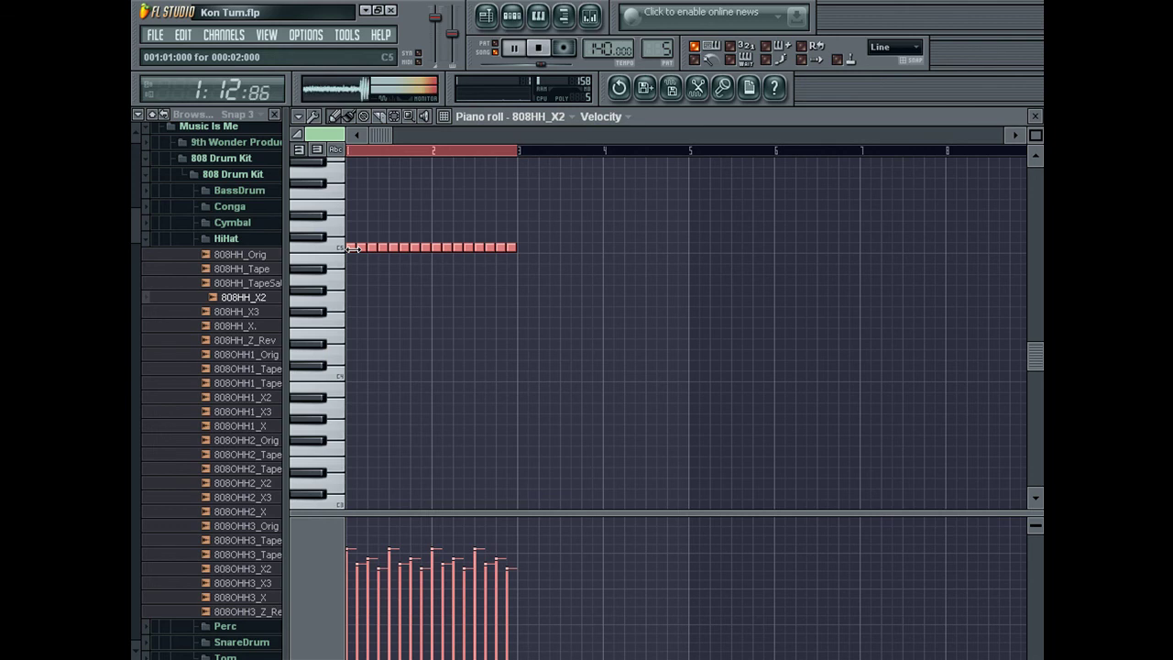
pyautogui.moveTo(354, 247); pyautogui.dragTo(524, 243)
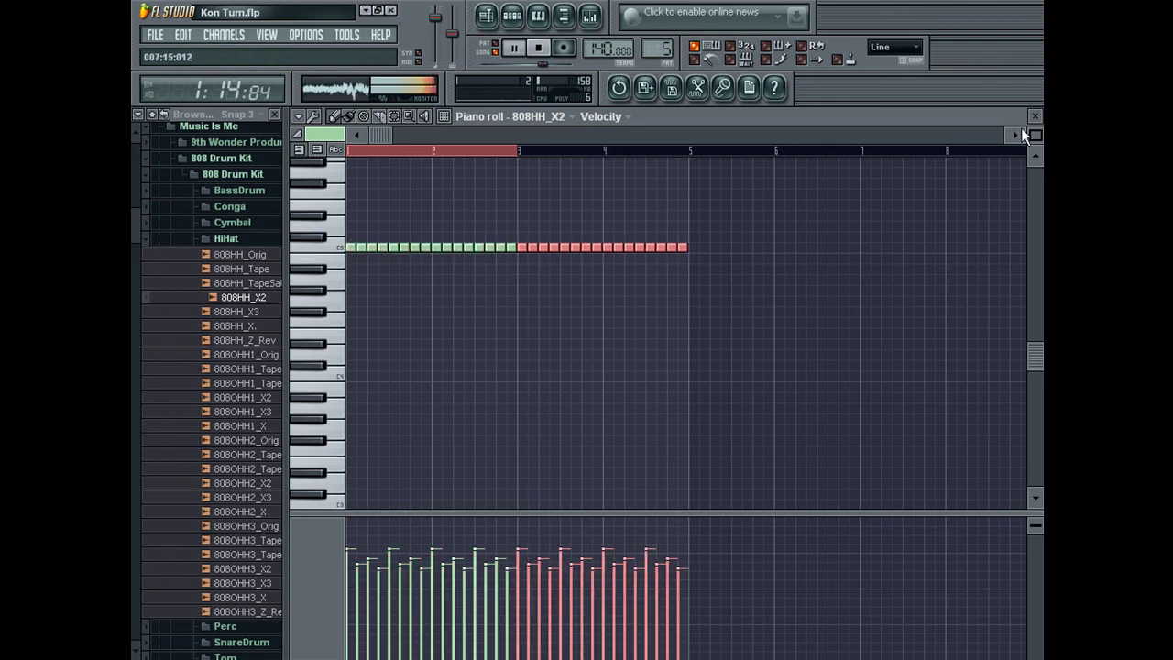
# Turn snapping off, select all hi-hat notes, and restore the snap setting to Line
pyautogui.click(1036, 134)
pyautogui.click(895, 48)
pyautogui.click(889, 105)
pyautogui.hotkey('ctrl', 'a')
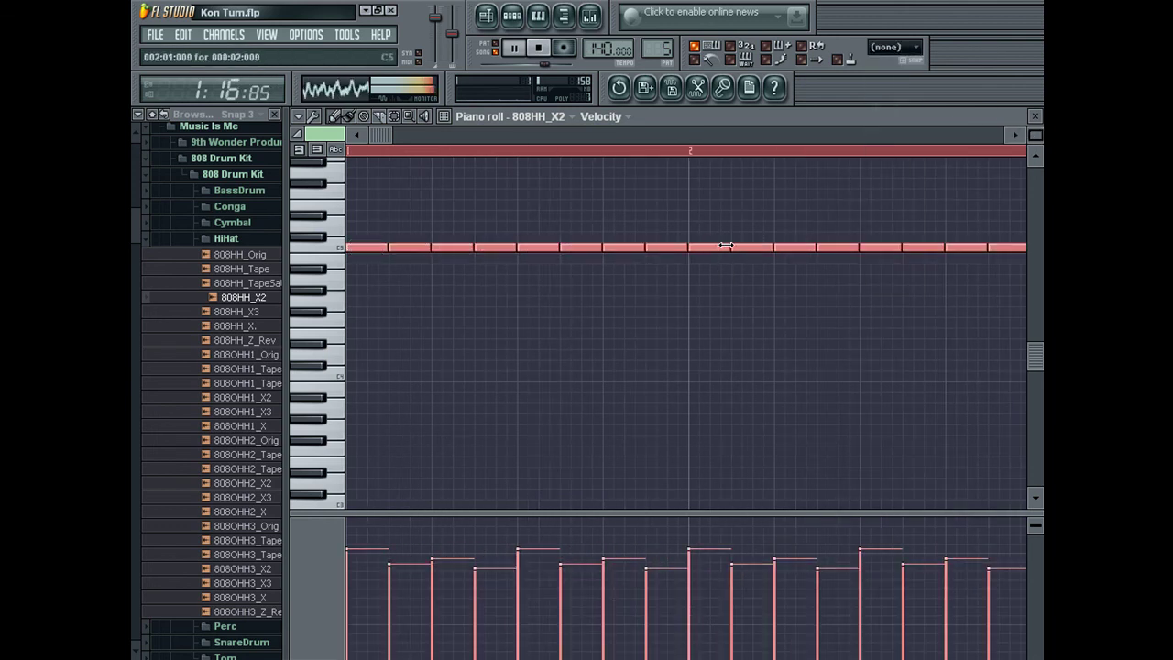
pyautogui.click(495, 52)
pyautogui.click(895, 48)
pyautogui.click(887, 62)
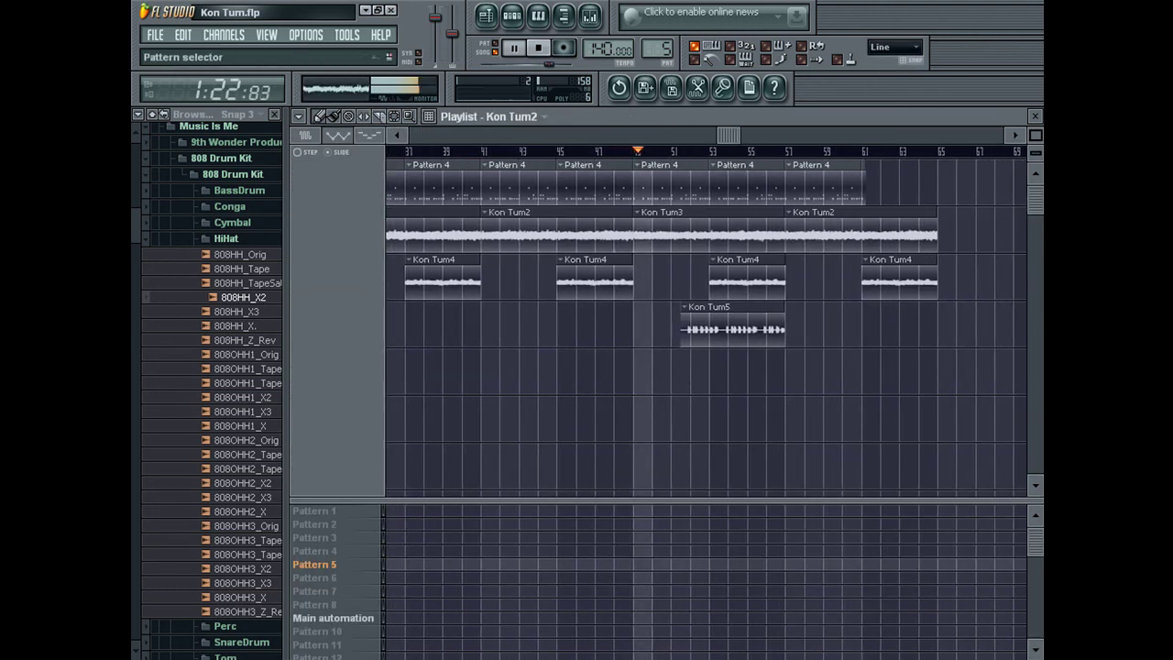
# Place Pattern 5 clips on Track 5 of the playlist at bars 49 and 53
pyautogui.click(653, 376)
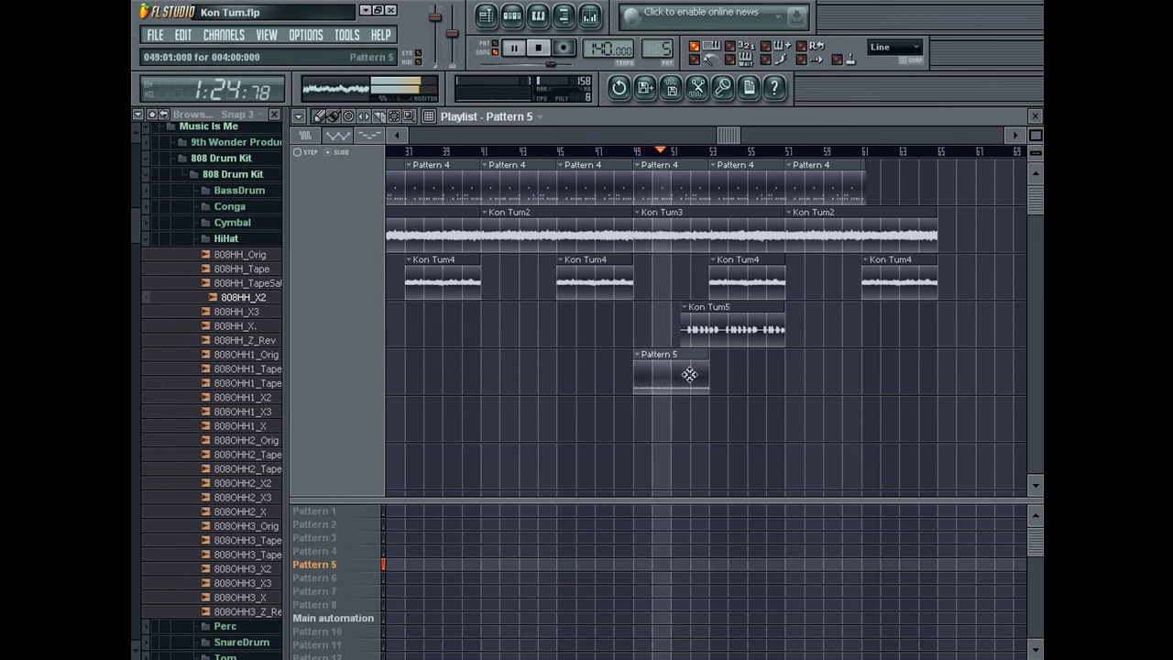
pyautogui.click(719, 379)
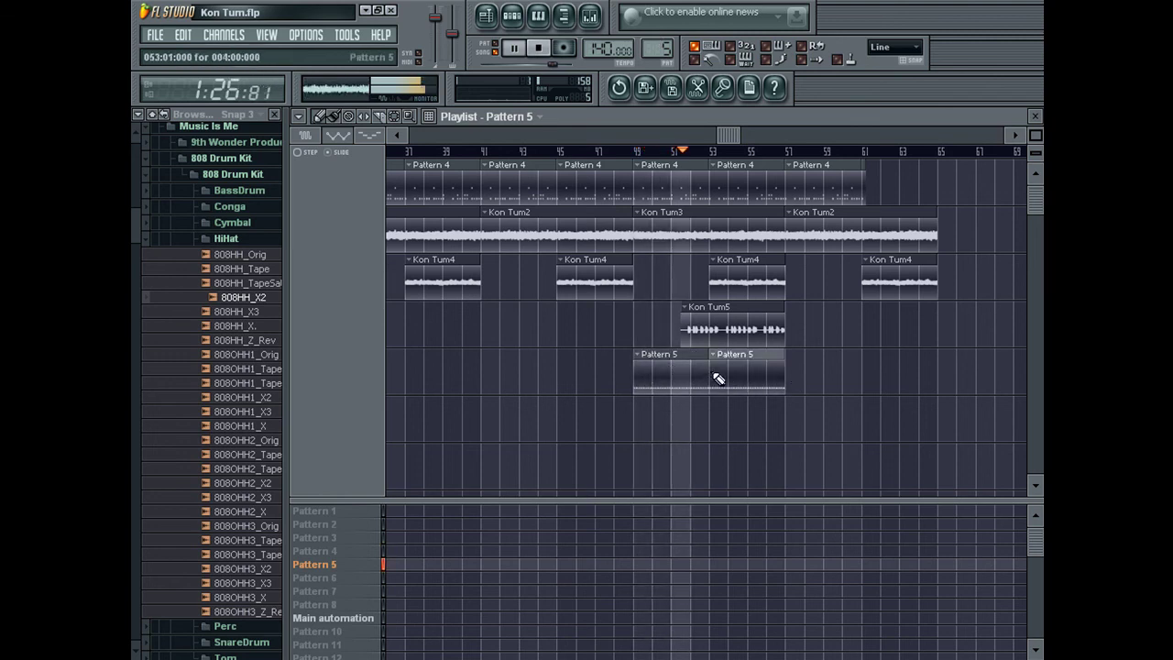
pyautogui.doubleClick(726, 369)
pyautogui.press('Escape')
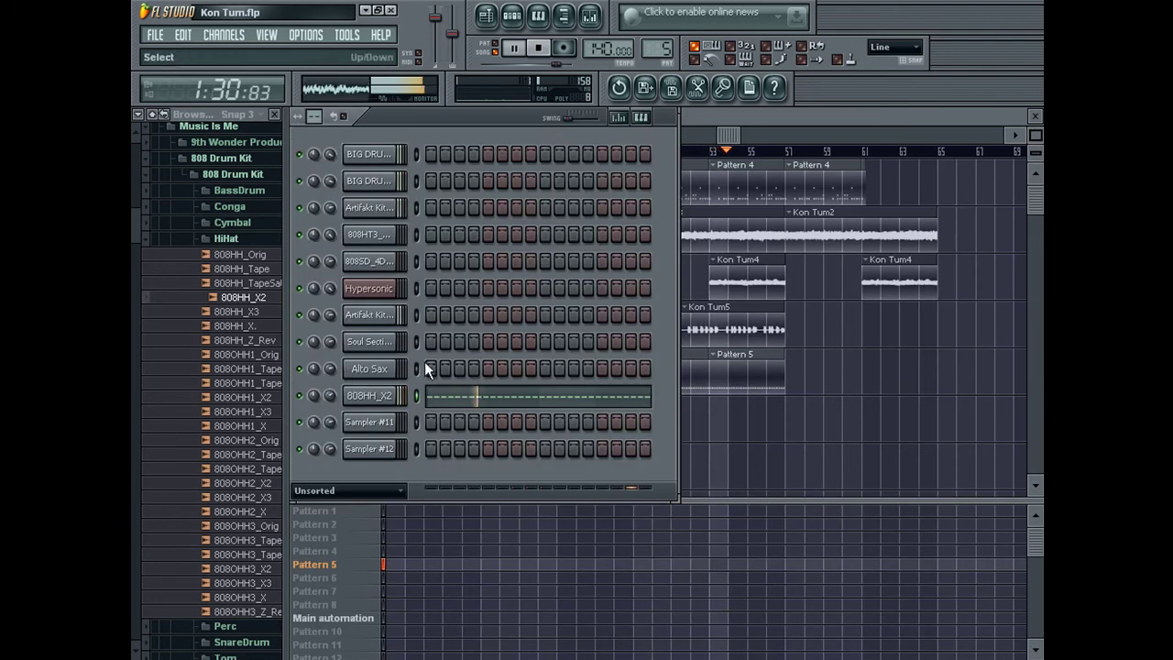
# Switch the active pattern to Pattern 8 and replace the Pattern 4 clips at bars 49 and 53 with Pattern 8 clips
pyautogui.press('F6')
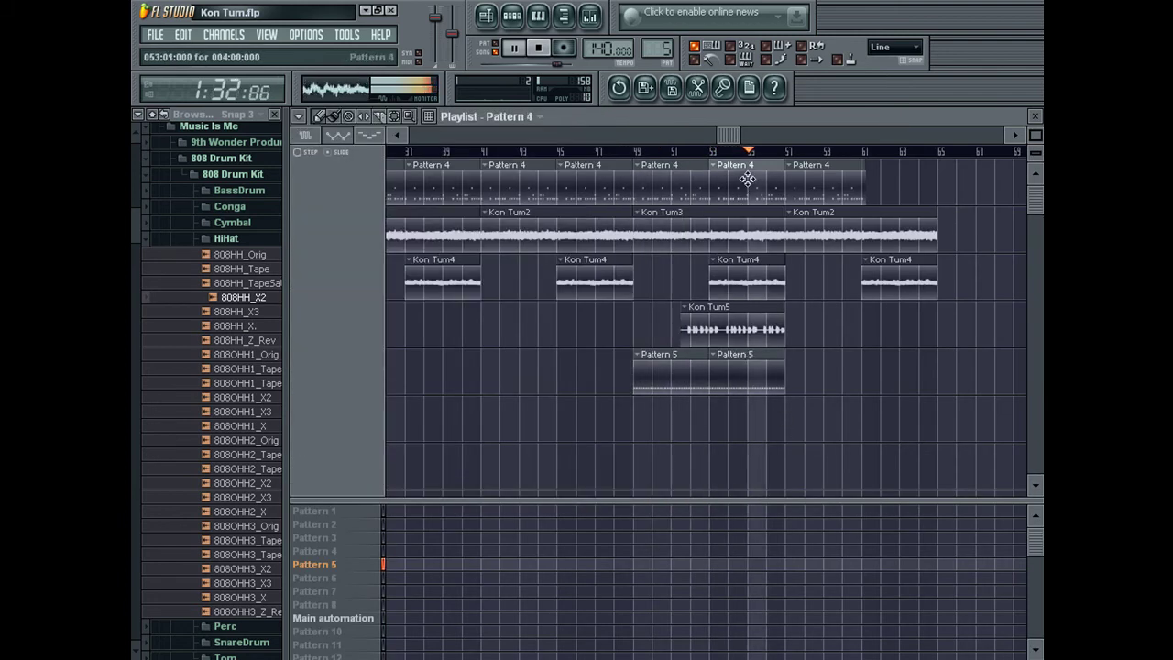
pyautogui.press('F5')
pyautogui.moveTo(659, 48); pyautogui.dragTo(660, 55)
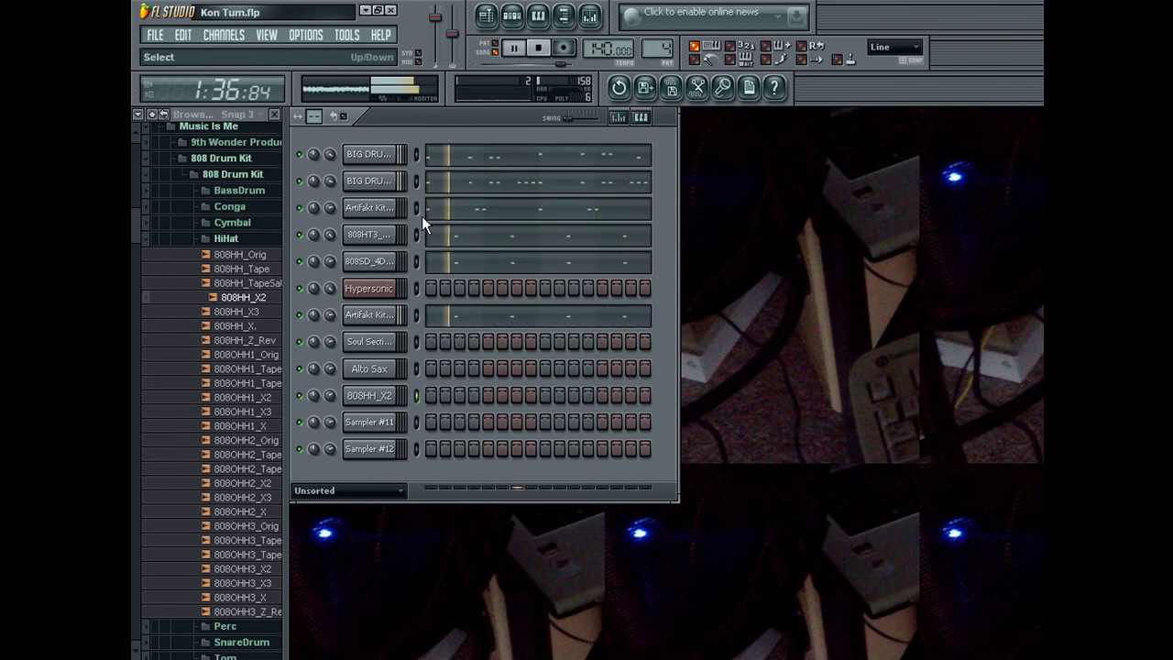
pyautogui.moveTo(652, 49)
pyautogui.mouseDown()
pyautogui.moveTo(652, 34)
pyautogui.moveTo(652, 49)
pyautogui.mouseUp()
pyautogui.click(487, 16)
pyautogui.rightClick(726, 173)
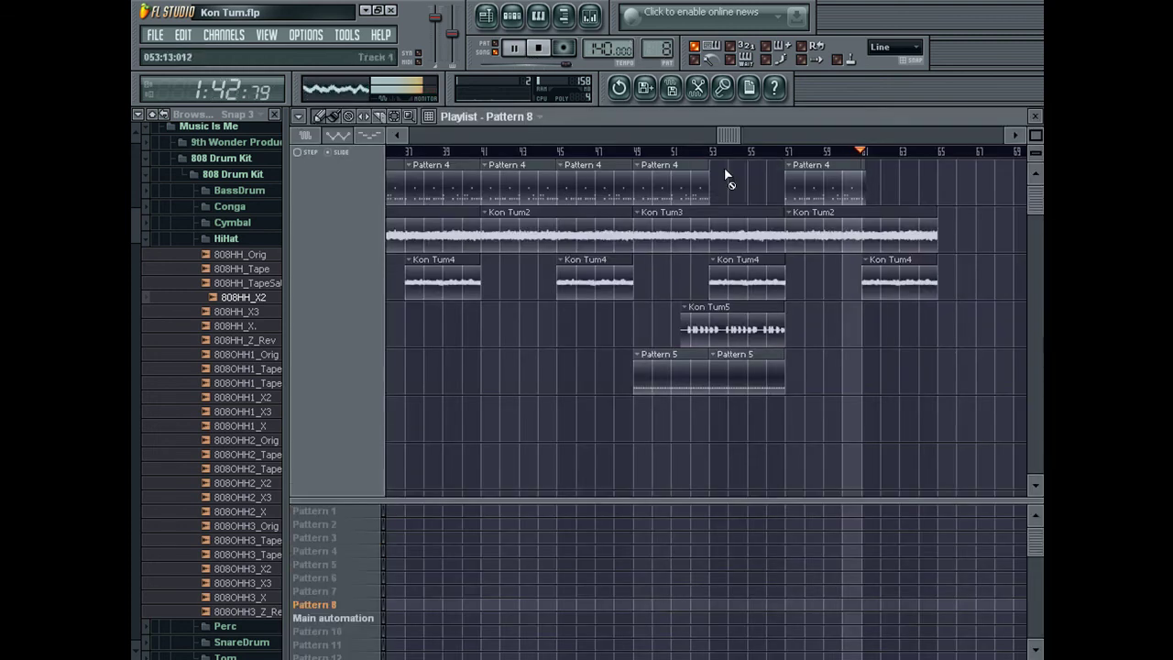
pyautogui.click(711, 187)
pyautogui.rightClick(674, 193)
pyautogui.click(636, 202)
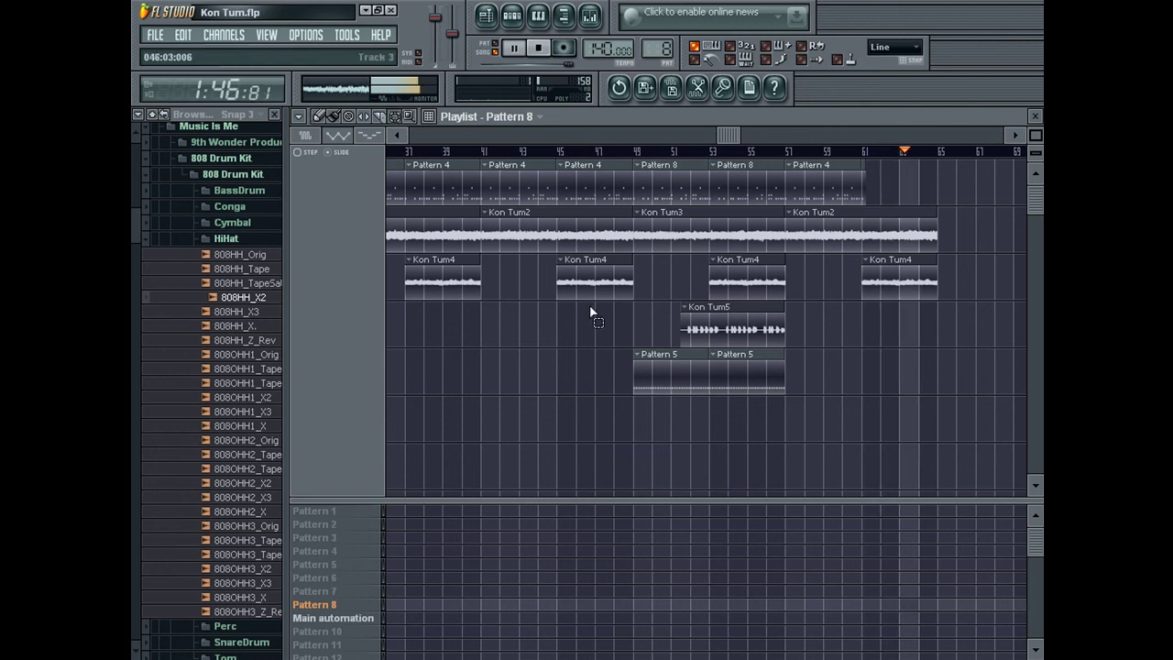
# Slice the Kon Tum clip at the start of the playlist into two-step pieces from bar 1 into bar 2
pyautogui.moveTo(734, 132); pyautogui.dragTo(275, 165)
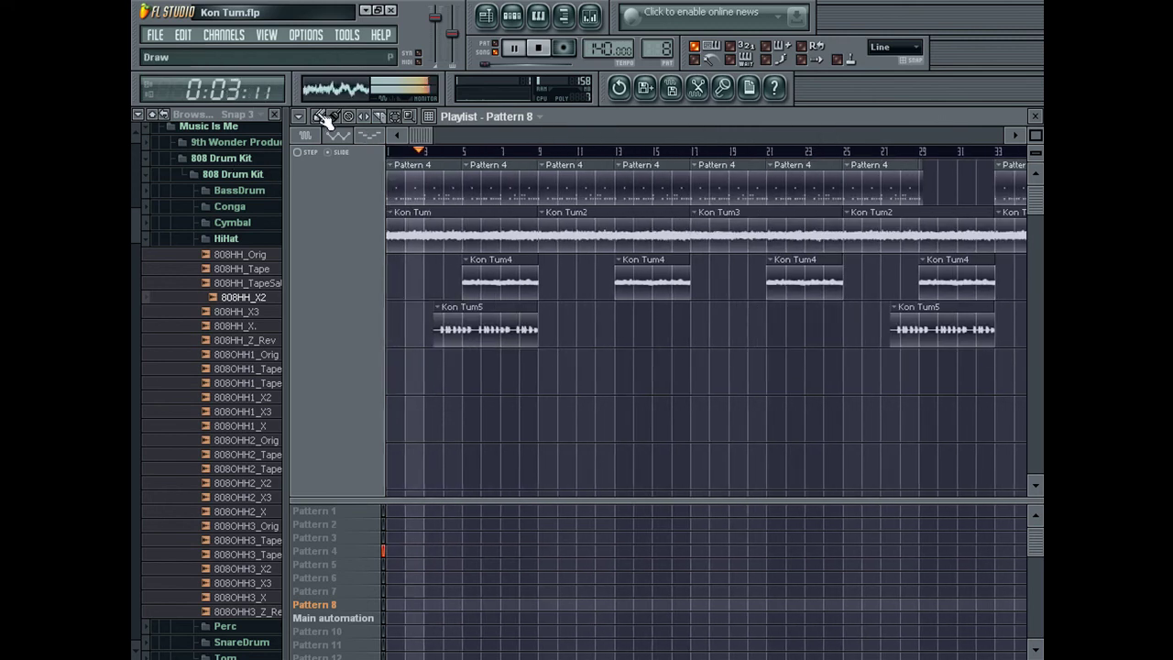
pyautogui.moveTo(1035, 136); pyautogui.dragTo(1035, 91)
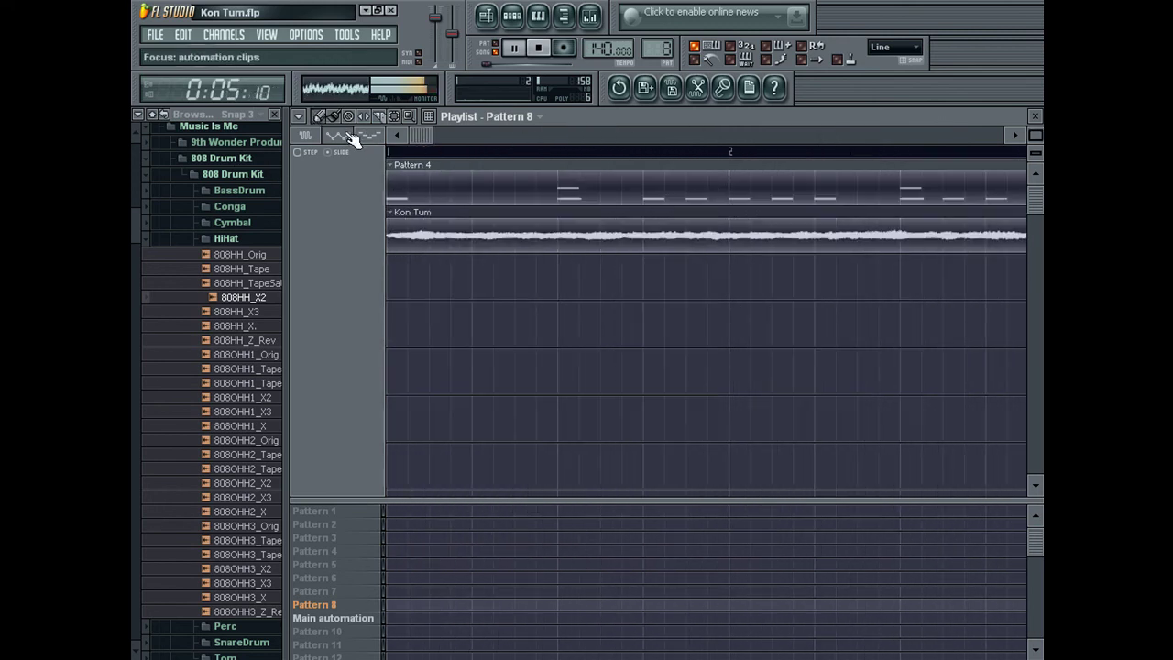
pyautogui.click(383, 119)
pyautogui.moveTo(472, 269)
pyautogui.mouseDown()
pyautogui.moveTo(474, 210)
pyautogui.moveTo(484, 209)
pyautogui.moveTo(476, 282)
pyautogui.moveTo(435, 213)
pyautogui.moveTo(480, 262)
pyautogui.mouseUp()
pyautogui.moveTo(521, 212); pyautogui.dragTo(521, 262)
pyautogui.moveTo(561, 213); pyautogui.dragTo(562, 253)
pyautogui.moveTo(602, 211); pyautogui.dragTo(602, 250)
pyautogui.moveTo(643, 212); pyautogui.dragTo(645, 247)
pyautogui.moveTo(687, 213); pyautogui.dragTo(686, 254)
pyautogui.moveTo(733, 213); pyautogui.dragTo(733, 254)
pyautogui.moveTo(772, 212); pyautogui.dragTo(777, 252)
pyautogui.moveTo(816, 212); pyautogui.dragTo(818, 262)
pyautogui.moveTo(859, 213); pyautogui.dragTo(860, 262)
# Continue slicing the Kon Tum clip into two-step pieces up to bar 5, undoing a misplaced cut
pyautogui.click(1016, 139)
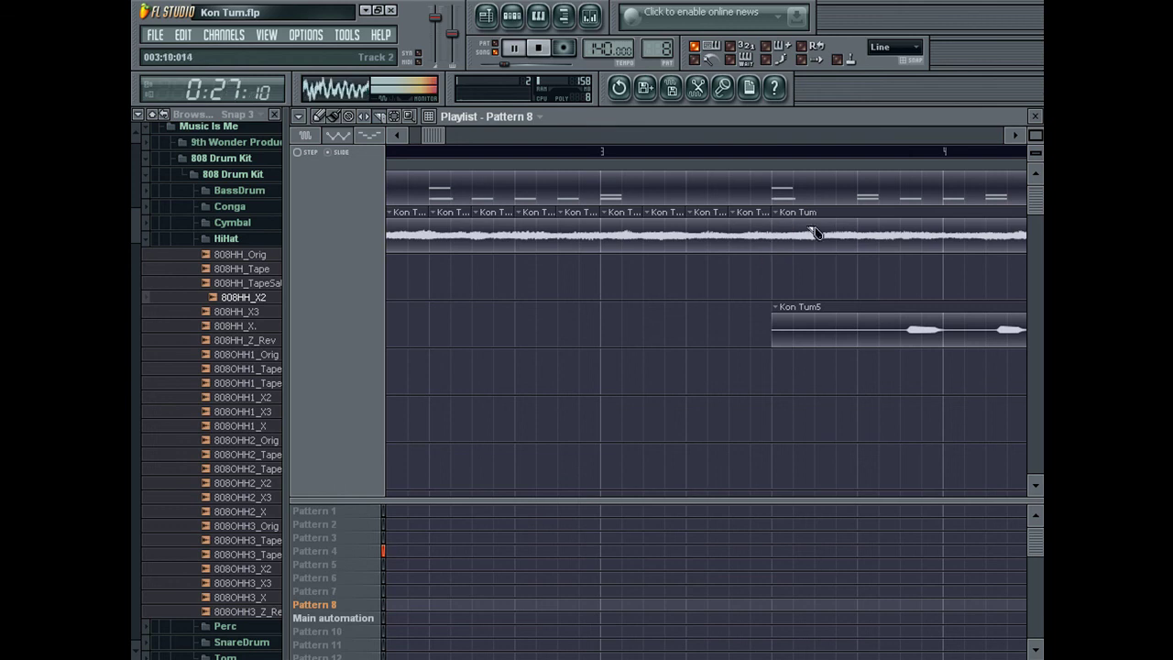
pyautogui.scroll(-2, 1006, 152)
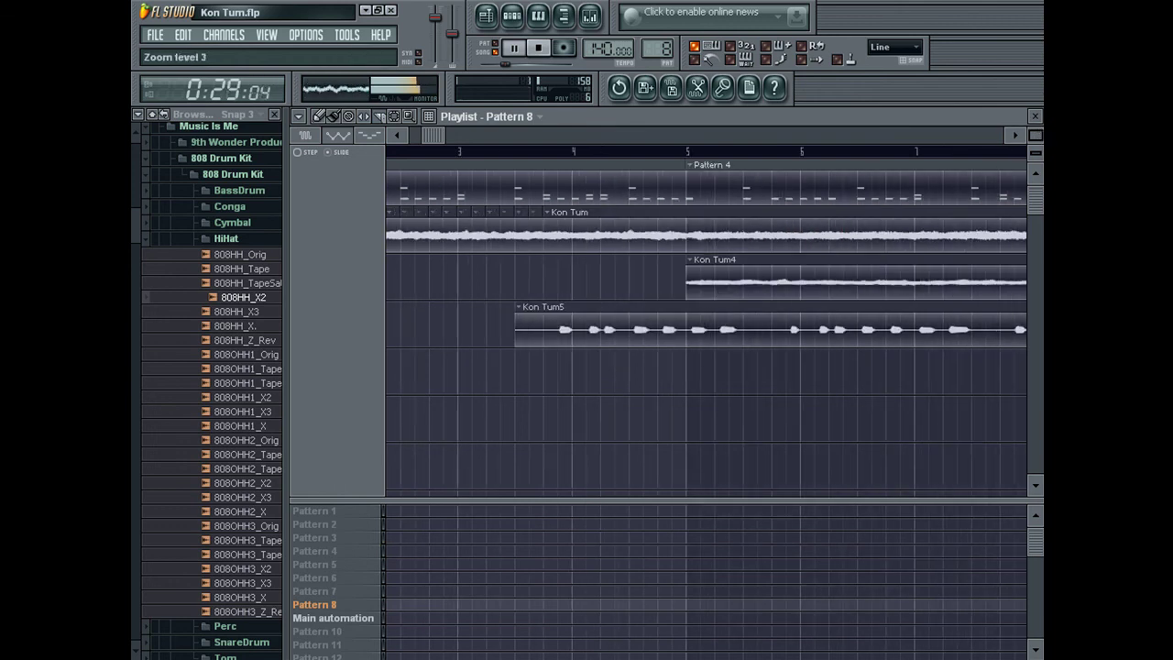
pyautogui.hotkey('ctrl', 'z')
pyautogui.moveTo(562, 217); pyautogui.dragTo(564, 226)
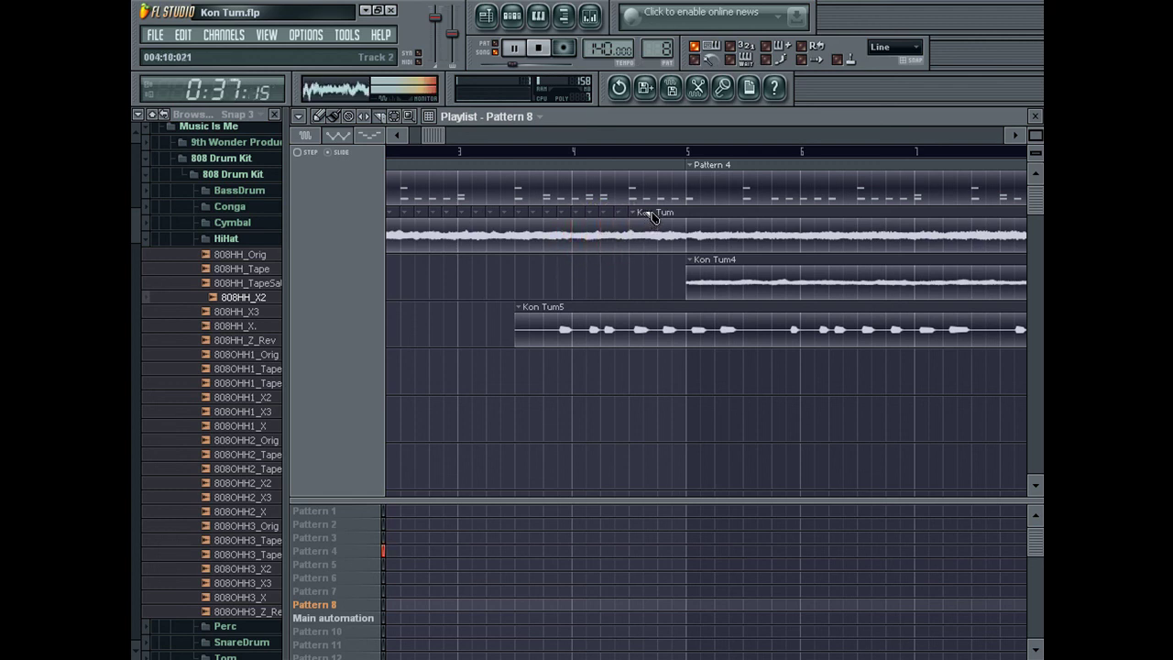
pyautogui.moveTo(680, 263); pyautogui.dragTo(681, 262)
# Delete every second Kon Tum slice from bar 1 to just before bar 3
pyautogui.moveTo(432, 137); pyautogui.dragTo(422, 136)
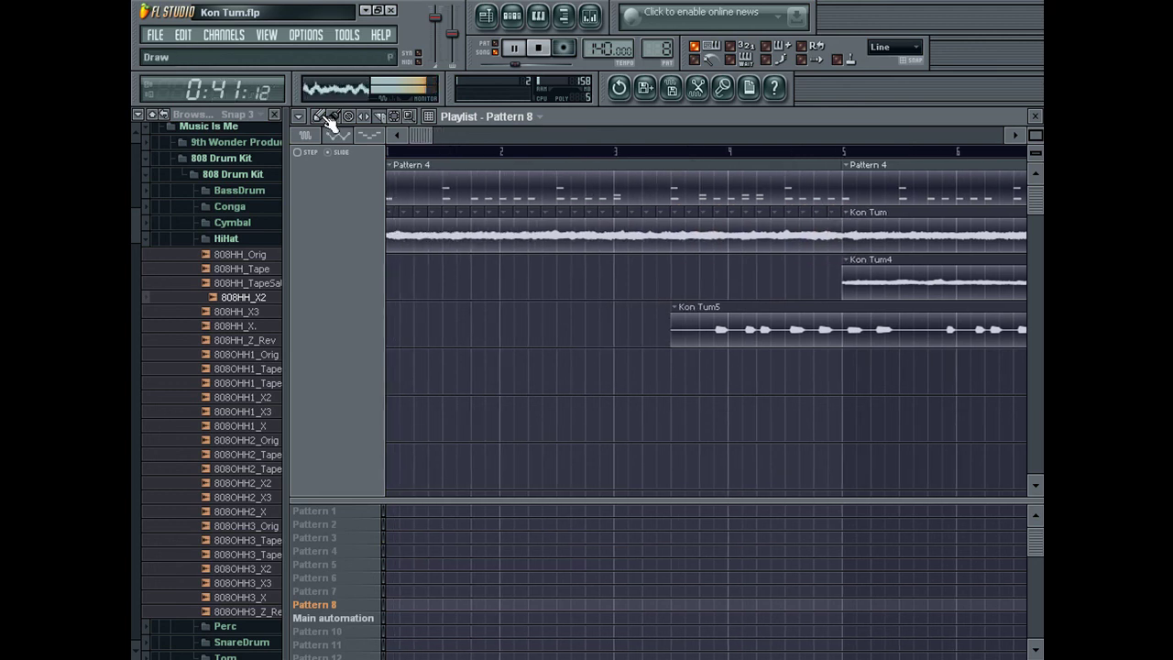
pyautogui.rightClick(457, 236)
pyautogui.hotkey('ctrl', 'z')
pyautogui.rightClick(464, 235)
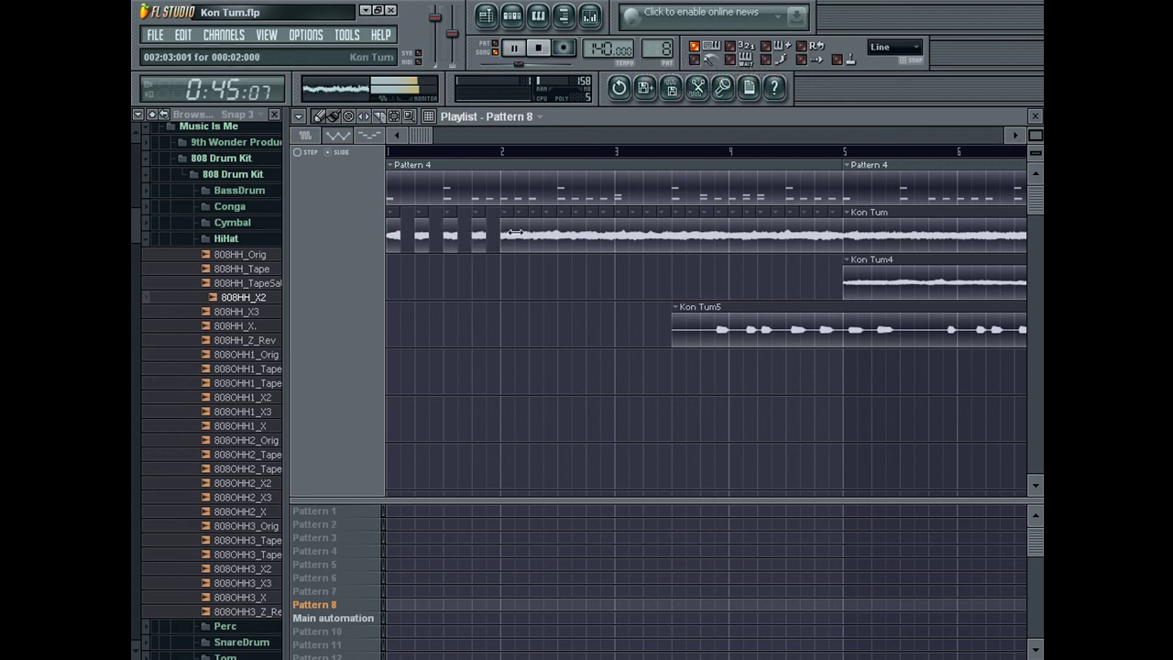
pyautogui.rightClick(580, 236)
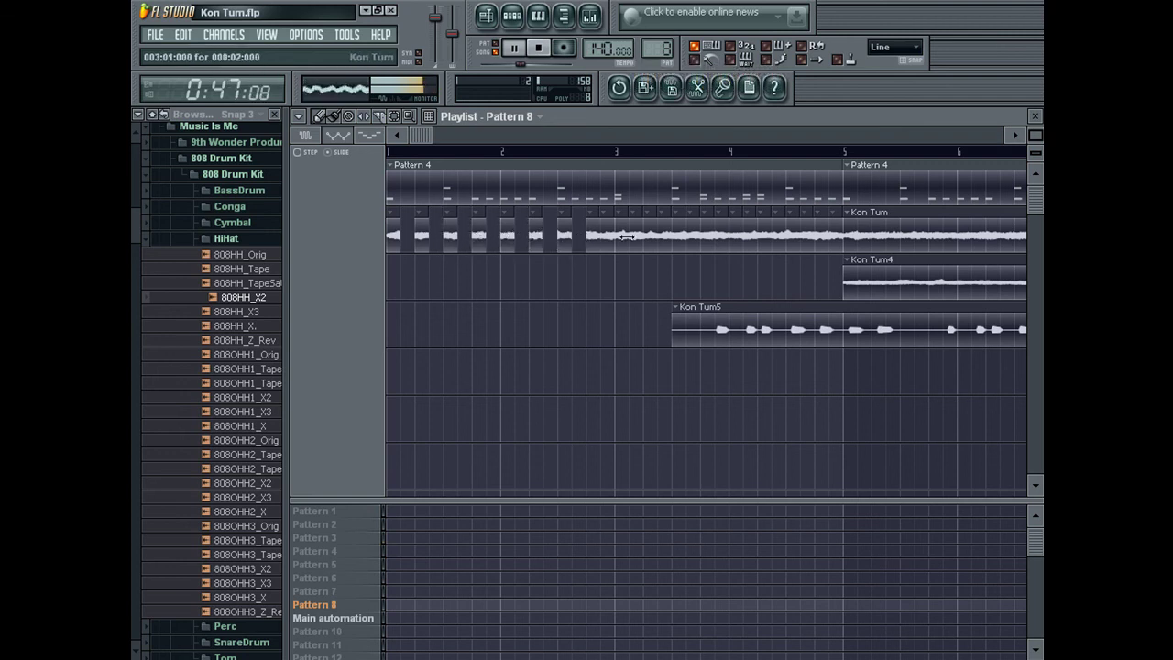